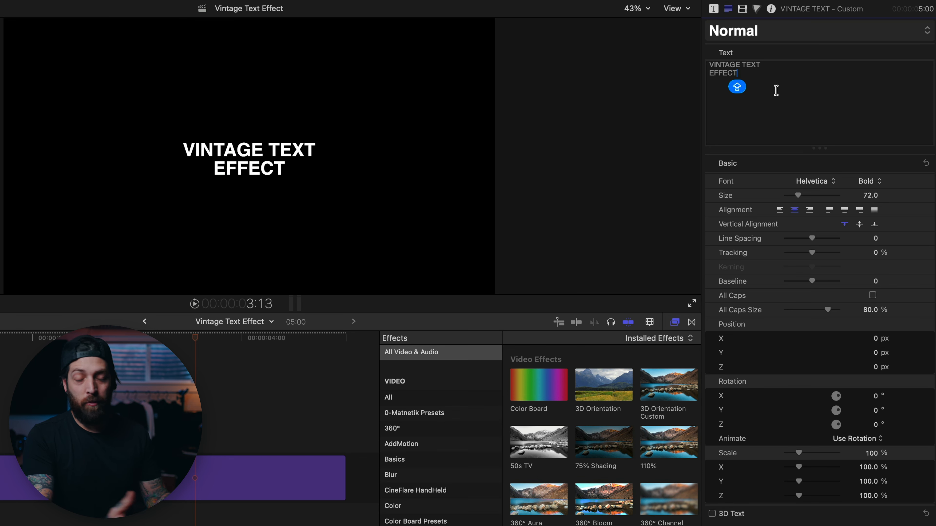
- Set the whole title to size 247, and enlarge the word EFFECT to match the width of the first line
key(super+a)
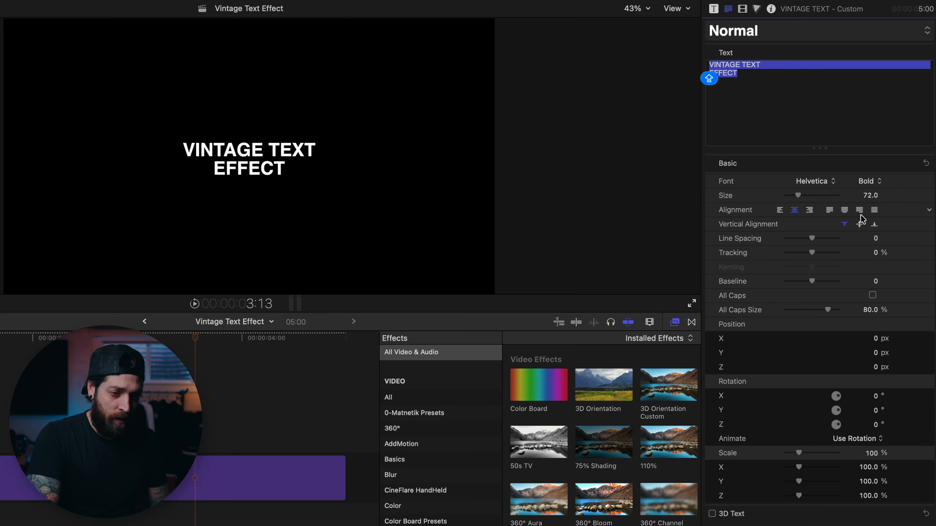
mouse_move(871, 196)
mouse_down()
mouse_move(874, 163)
mouse_move(870, 193)
mouse_up()
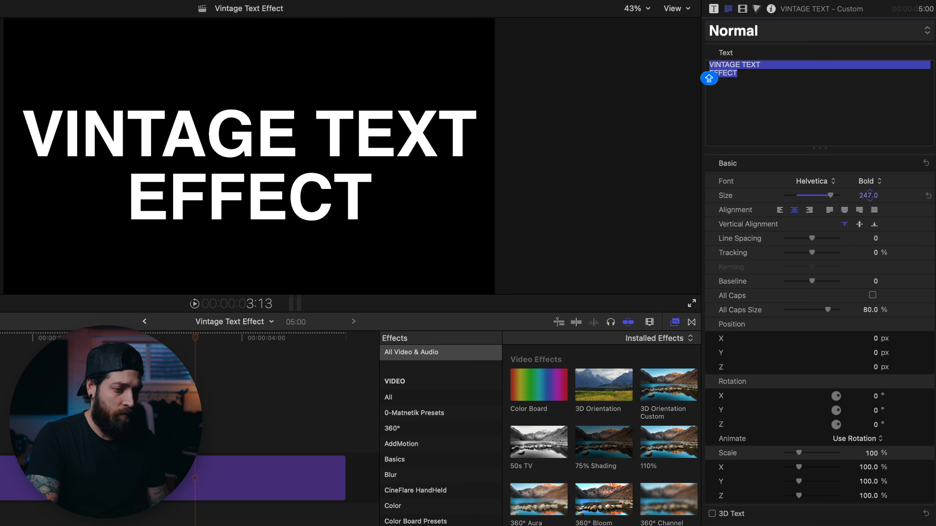
click(741, 83)
drag(865, 199, 867, 164)
- Tighten both title lines to a line spacing of -32 and tracking of -4%
key(super+a)
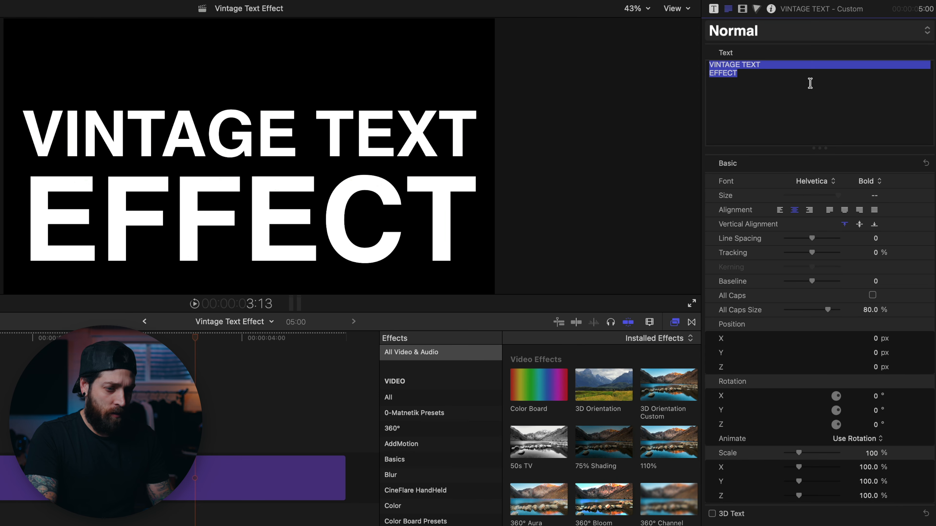
mouse_move(812, 241)
mouse_down()
mouse_move(805, 233)
mouse_move(813, 254)
mouse_up()
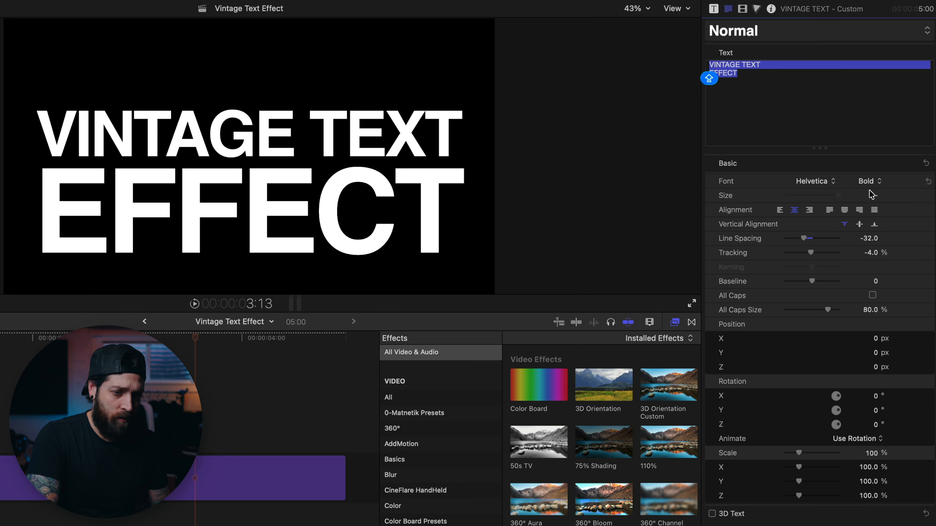
- Enlarge the title across the frame with EFFECT at size 489, and move it up to about X 2.85, Y 109.74 px
drag(876, 197, 876, 192)
click(776, 76)
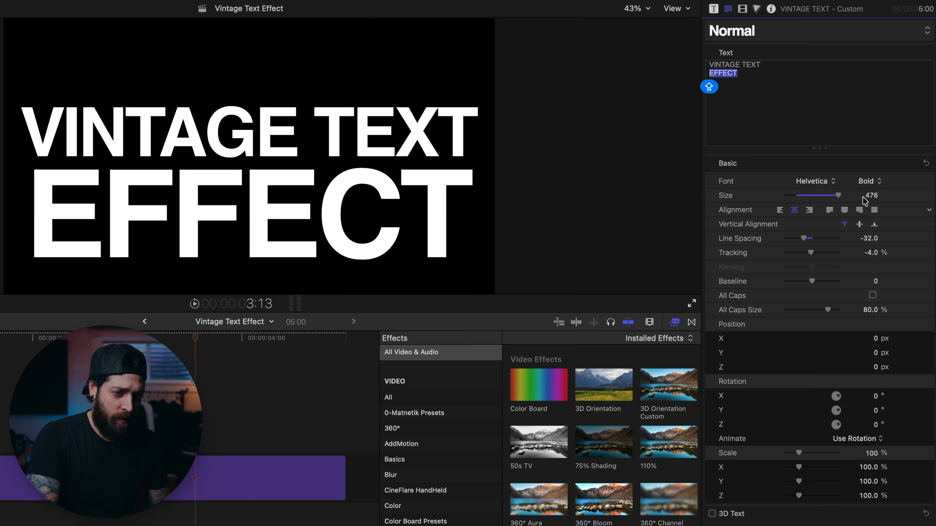
drag(866, 197, 866, 197)
drag(278, 210, 279, 182)
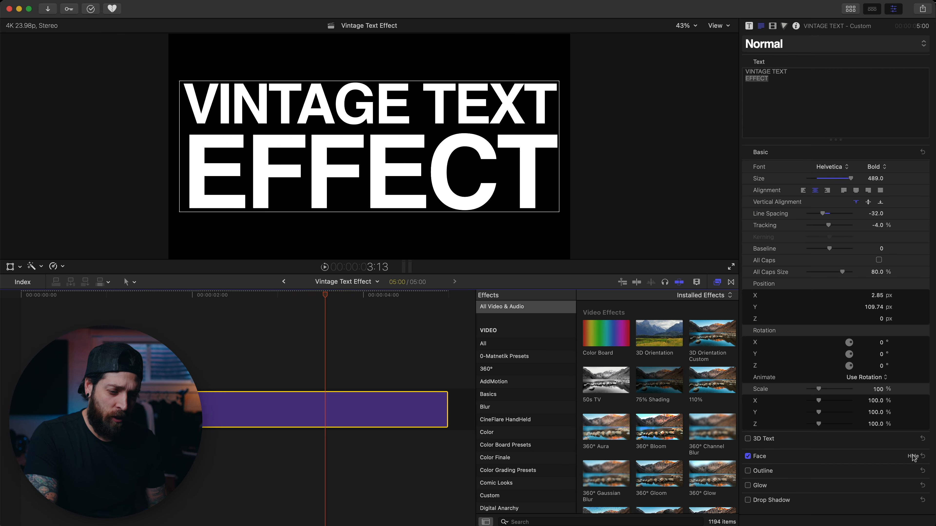
- Change the face color of both title lines to a warm cream off-white
click(913, 456)
click(874, 480)
drag(776, 455, 783, 460)
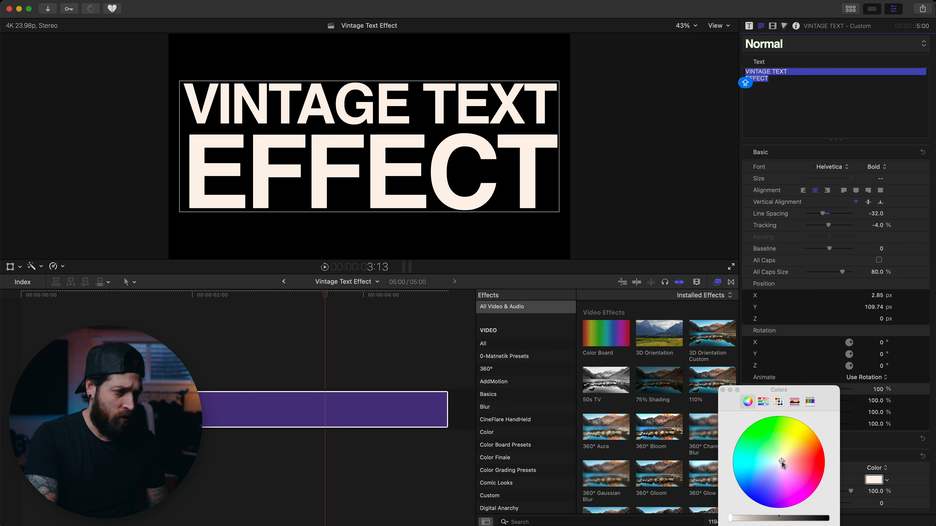
click(781, 460)
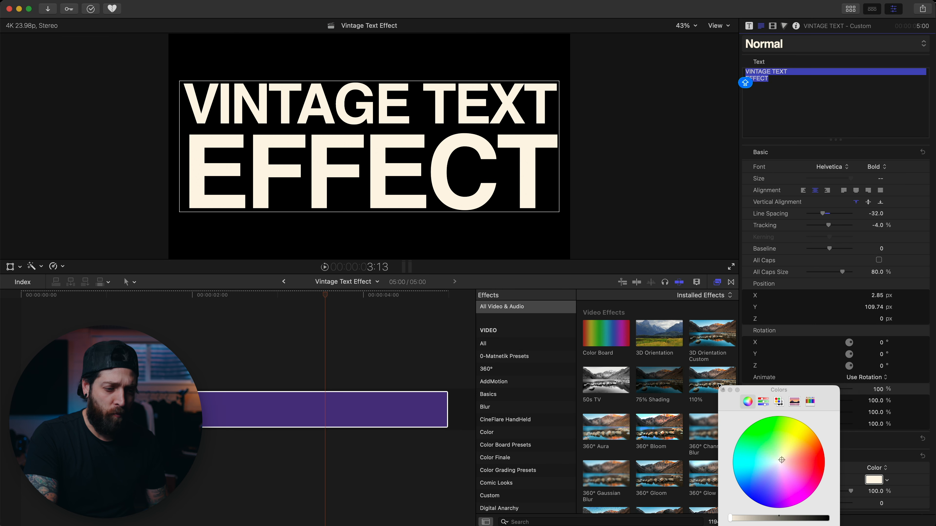
click(723, 390)
- Set the title face's blur to 2
click(882, 504)
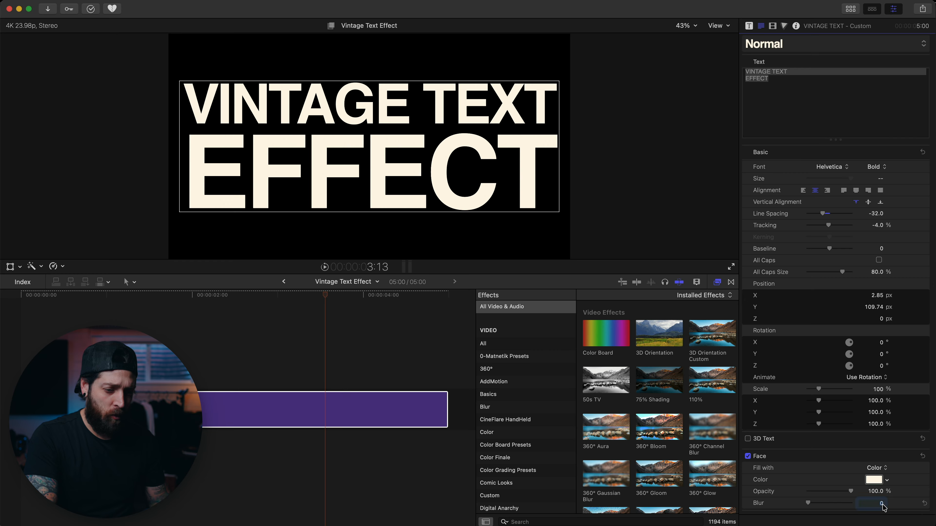
text(2)
key(Return)
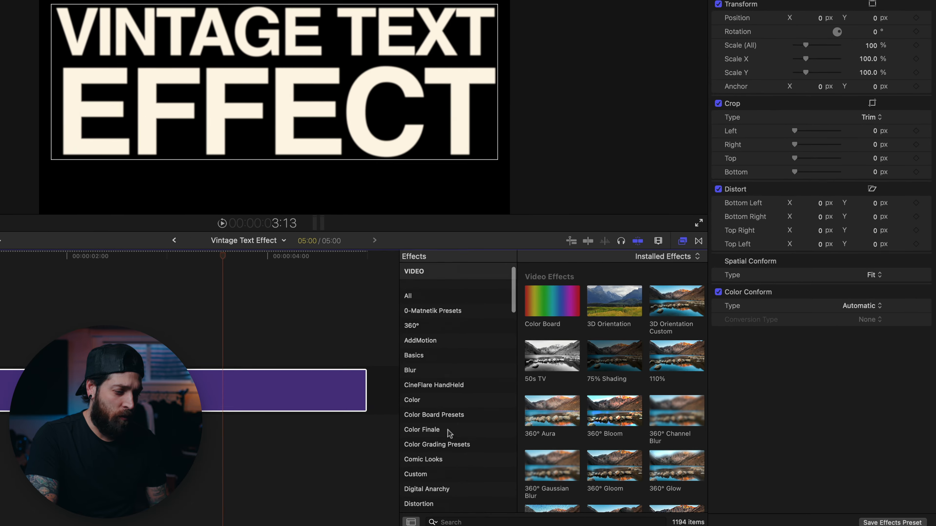
- Apply the Aura effect from the Light category to the title clip
scroll(449, 432, down, 10)
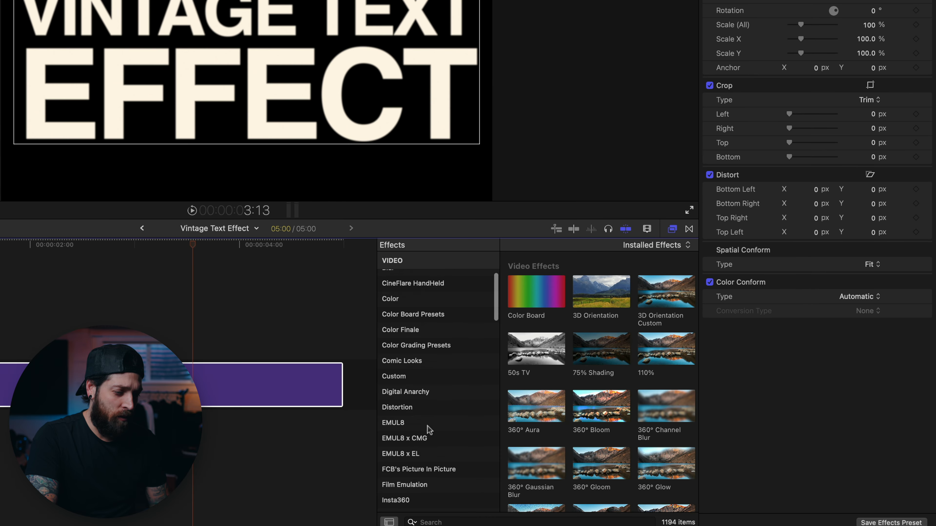
click(466, 382)
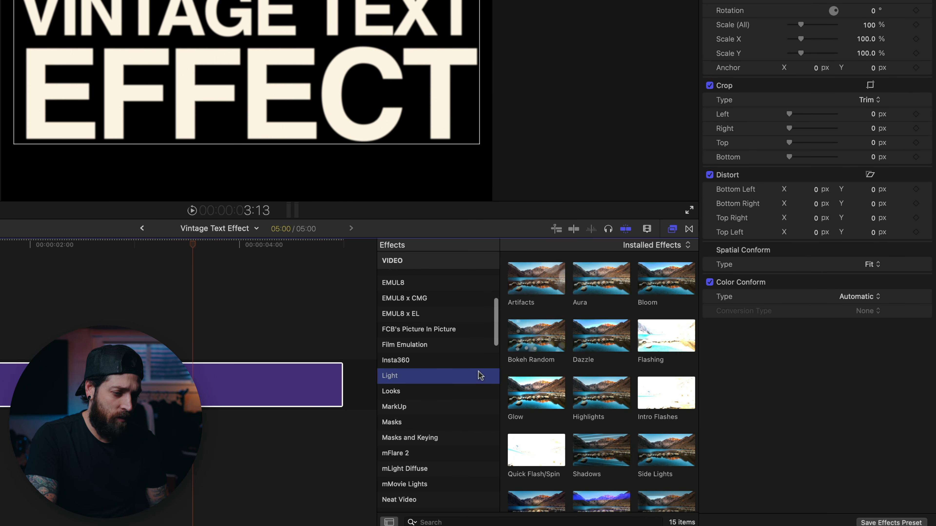
drag(599, 282, 280, 384)
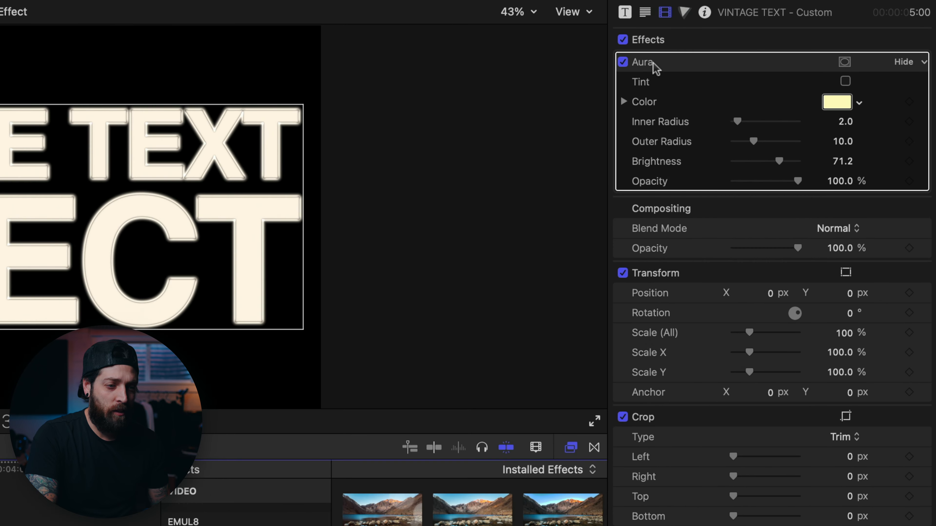
- Rename the Aura effect to Halation
right_click(654, 64)
click(679, 101)
text(Hal)
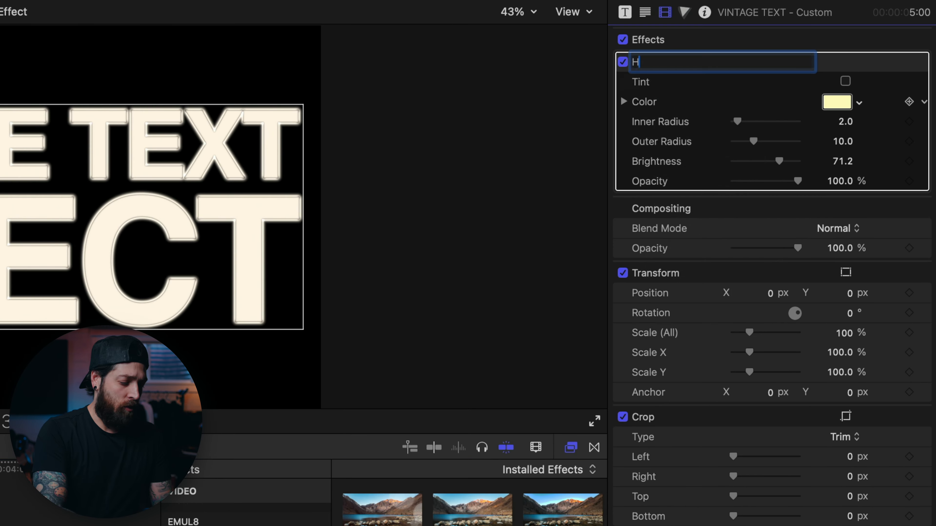
text(ation)
key(Return)
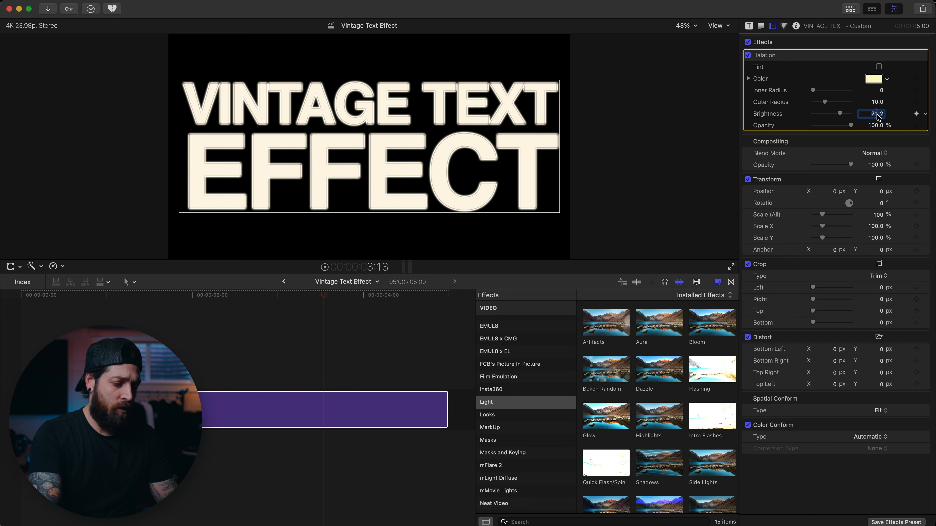
- Set Halation's inner radius to 0 and brightness to 40, and enable its tint with a pure red color
key(Return)
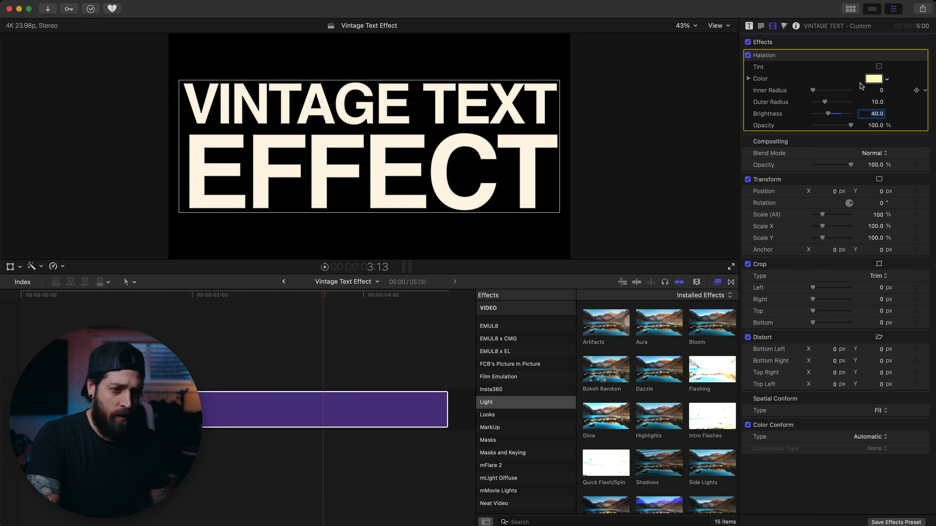
click(880, 66)
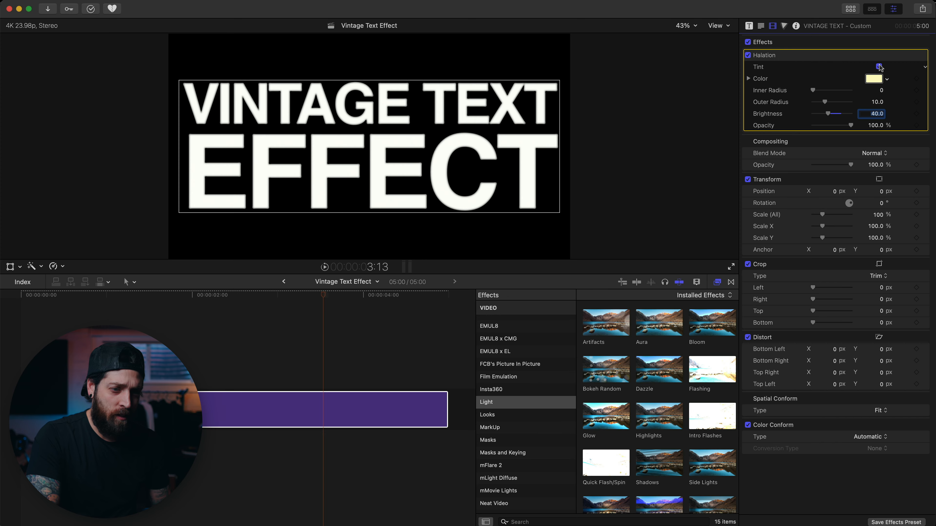
click(874, 79)
drag(804, 467, 824, 468)
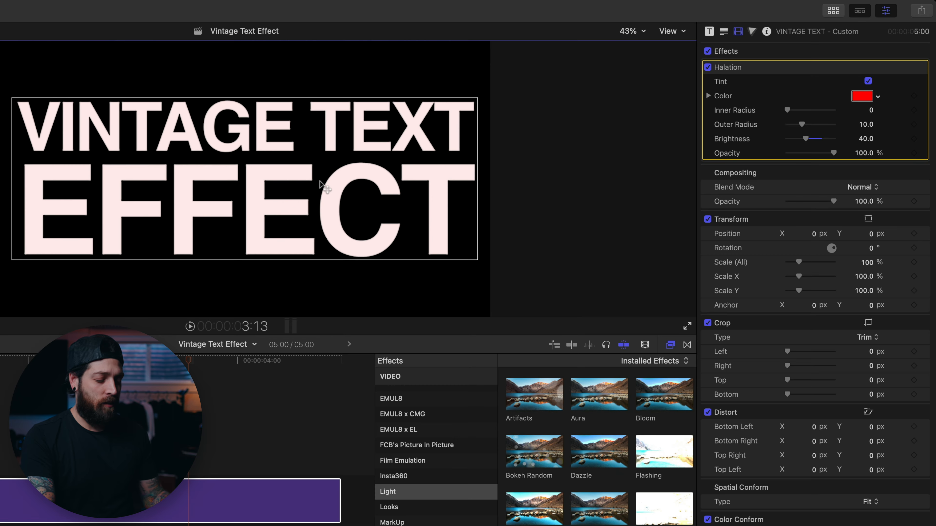
- Examine the letter edges up close at 600%, comparing the title with the Halation effect off and on
key(super+=)
key(super+=)
key(super+=)
key(super+=)
key(super+=)
key(super+=)
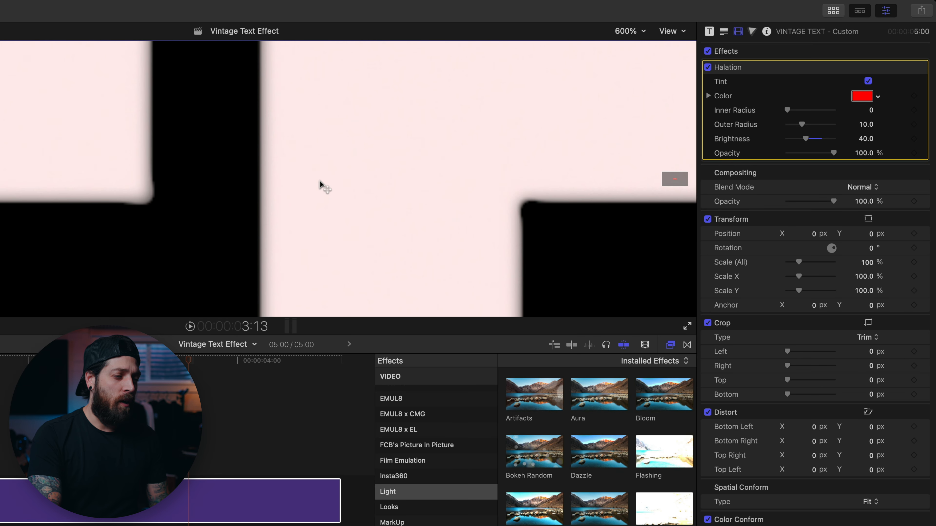
click(708, 67)
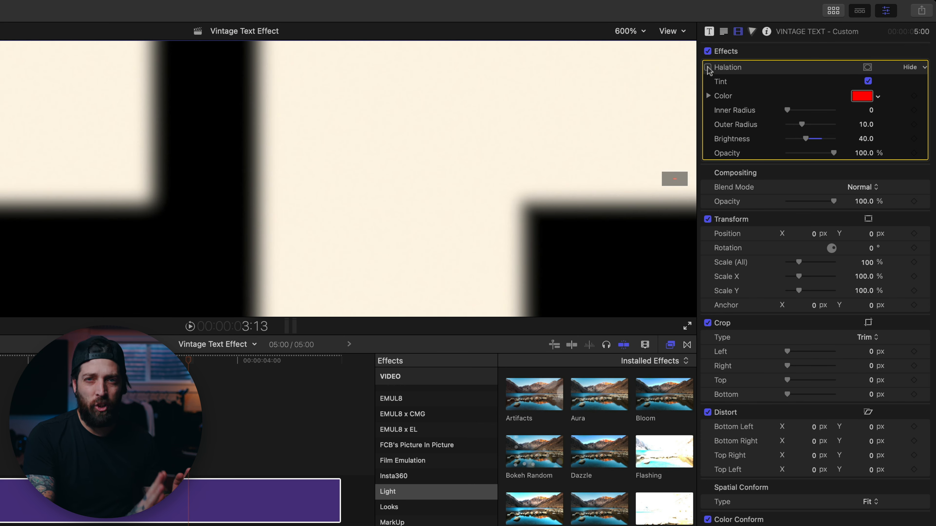
click(707, 67)
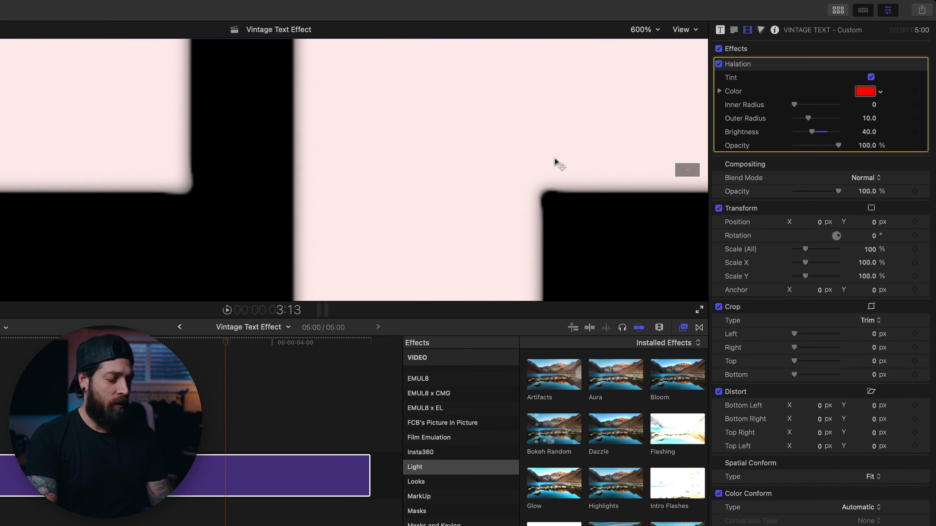
key(shift+z)
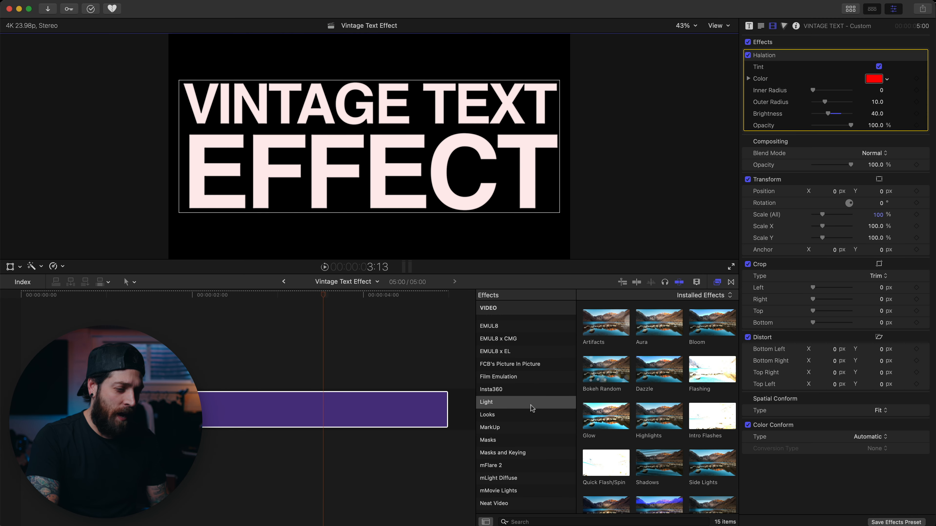
- Search all video effects for "neon" and apply the Neon effect to the title clip
scroll(516, 369, up, 10)
click(525, 308)
click(544, 521)
text(neon)
drag(609, 323, 347, 405)
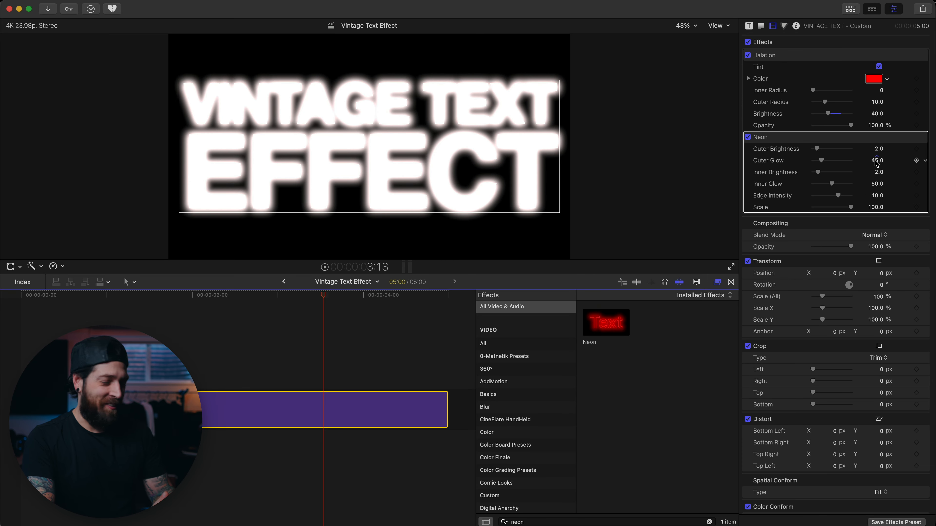
- Set the Neon effect's outer brightness to 1, outer glow to 50, inner glow to 2 and edge intensity to 0
click(878, 149)
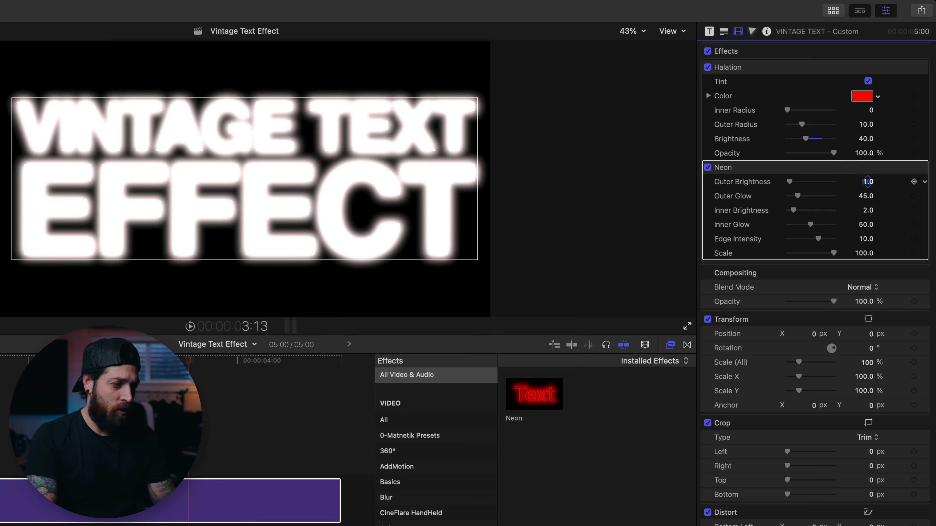
click(868, 181)
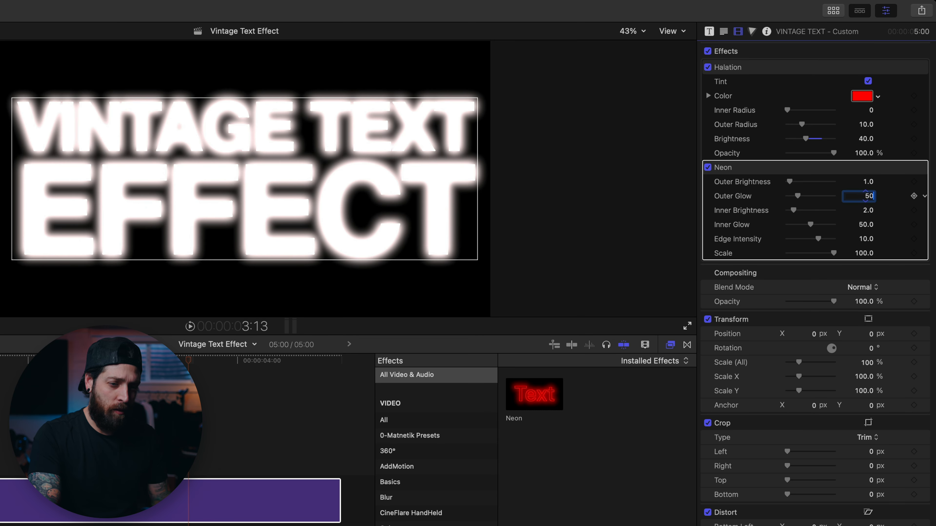
text(50)
key(Return)
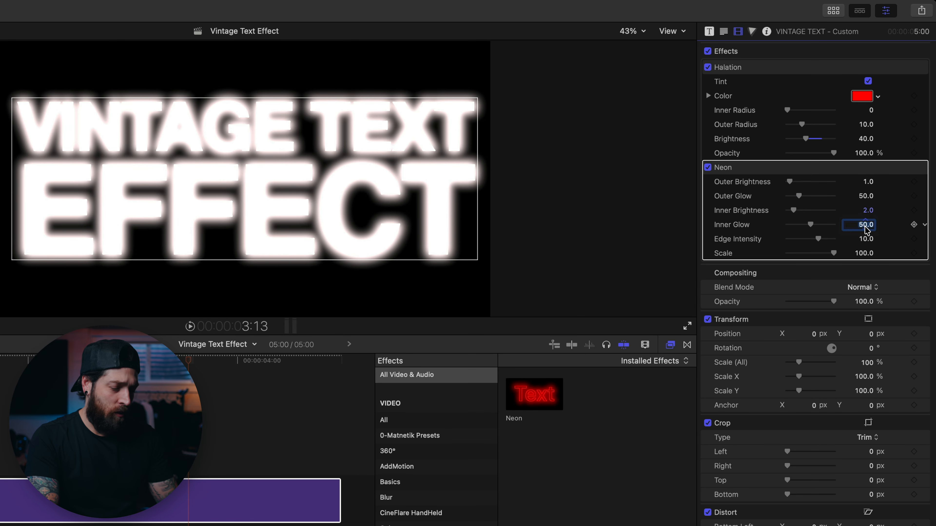
text(2)
key(Return)
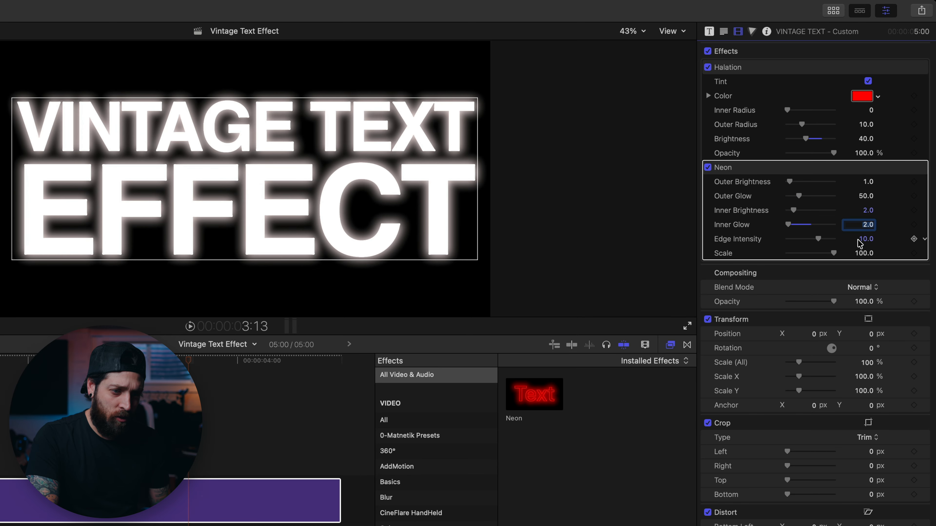
drag(818, 240, 658, 255)
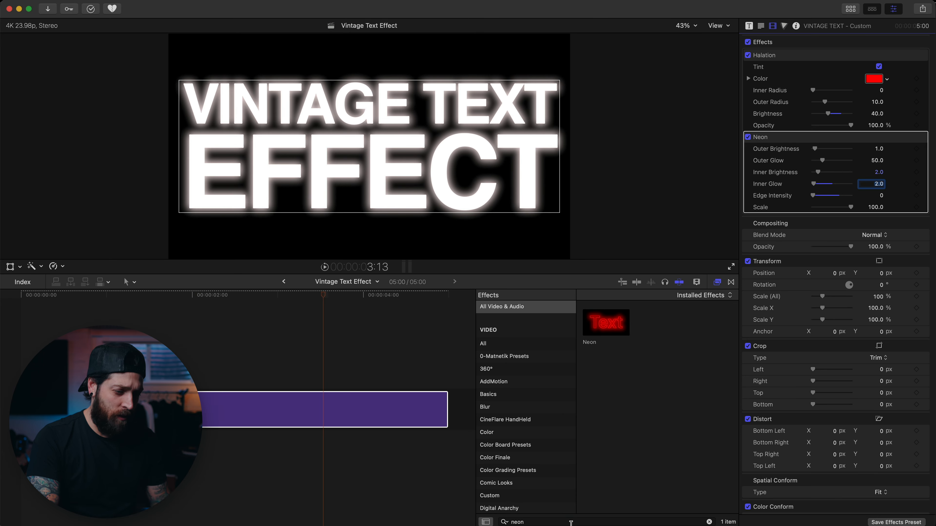
- Search the effects for "prism" and apply the Prism effect to the title clip
click(571, 523)
key(super+a)
text(prism)
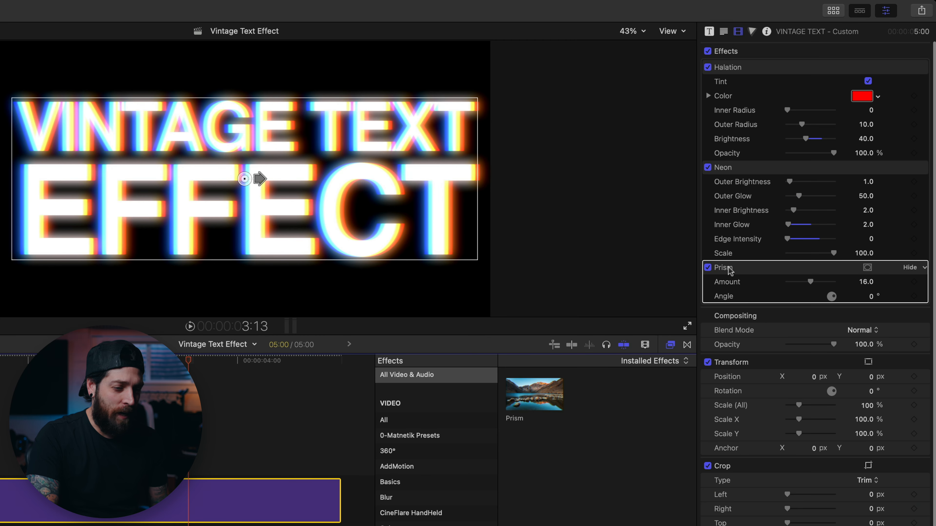
- Rename the Prism effect to 3D Effect and set its amount to 6
right_click(729, 271)
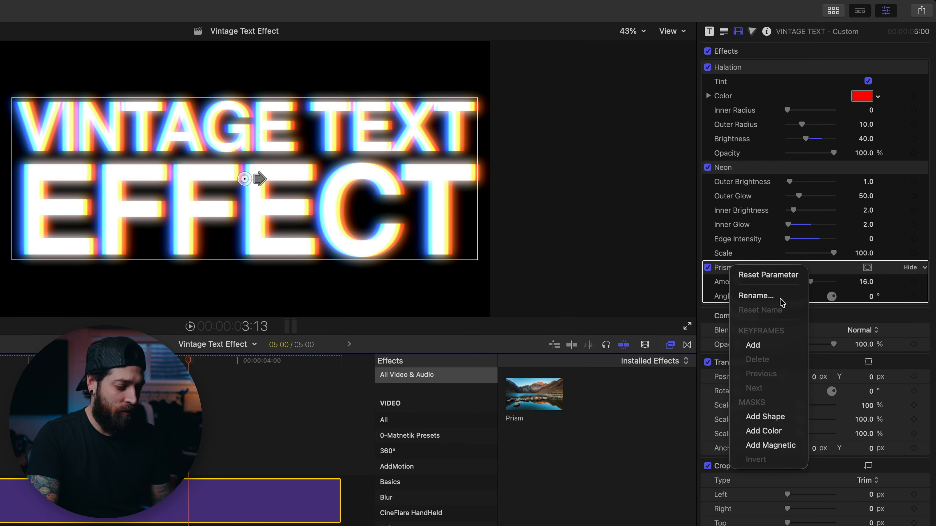
click(775, 304)
text(3D Effect)
key(Return)
text(6)
key(Return)
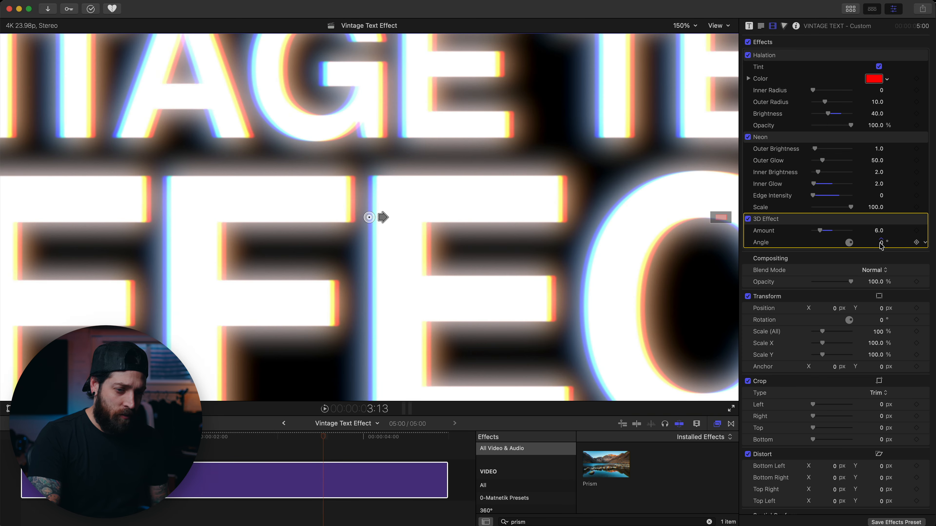
- Try an angle of 270° on the 3D Effect
click(881, 244)
text(270)
key(Return)
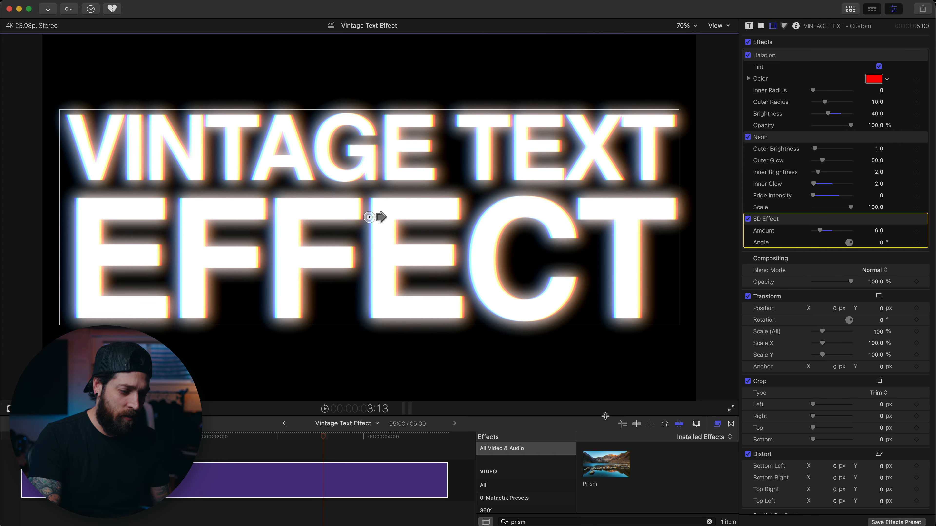
- Clear the effects search and apply the Radial effect from the Blur category to the title clip
drag(606, 416, 604, 333)
click(513, 468)
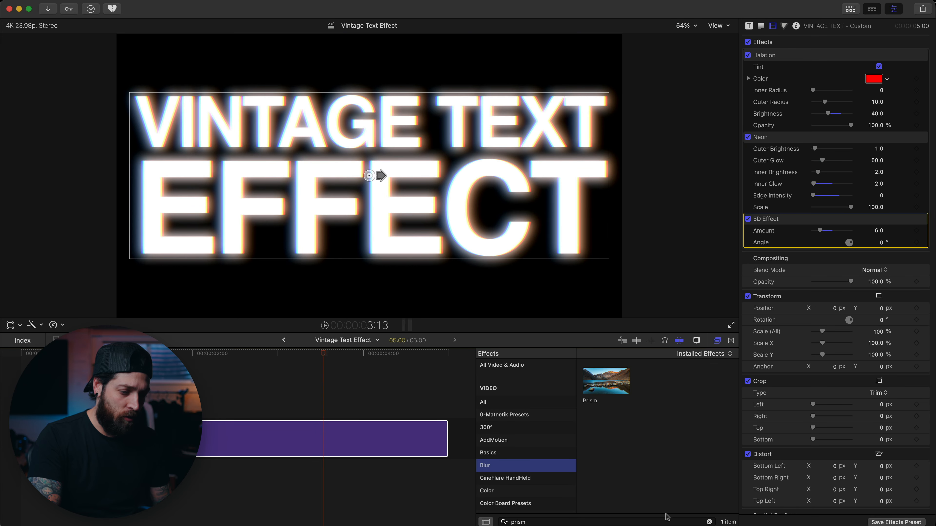
click(709, 522)
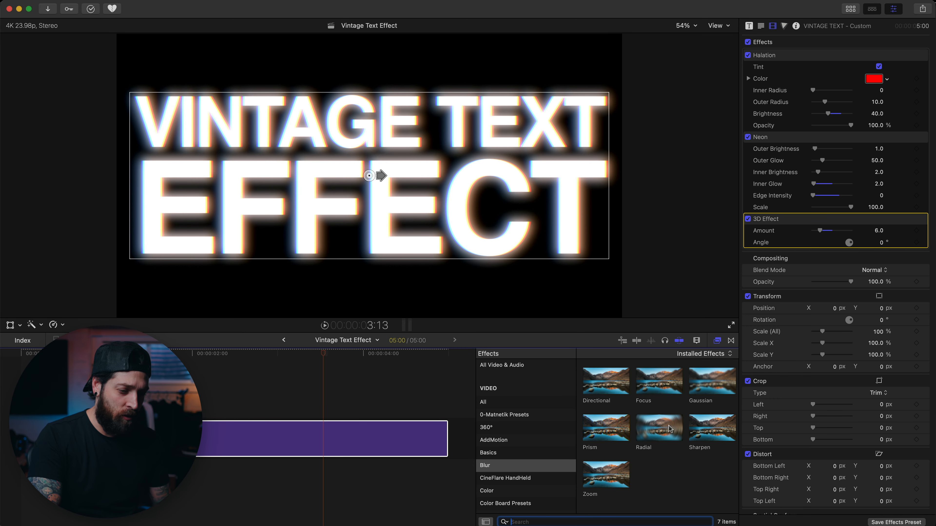
drag(656, 427, 350, 454)
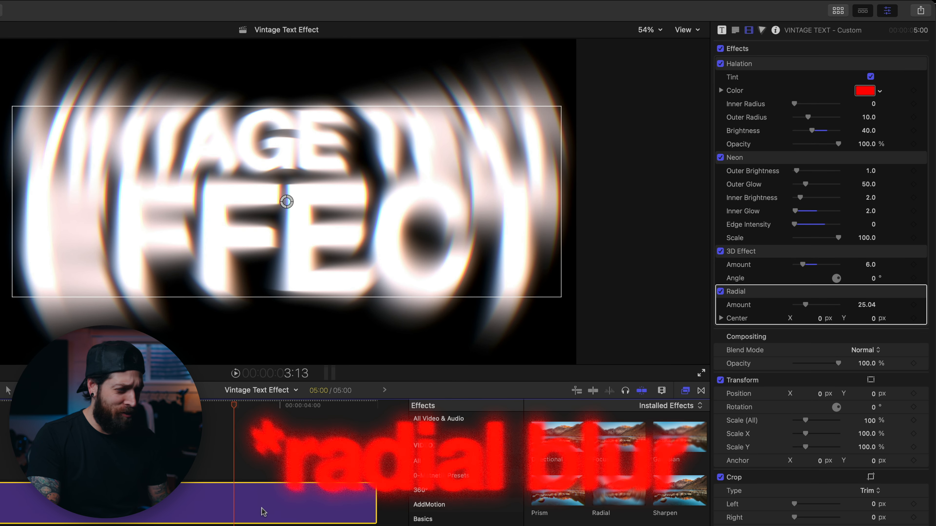
- Try amounts of 6 and 2 on the title clip's Radial blur
click(867, 305)
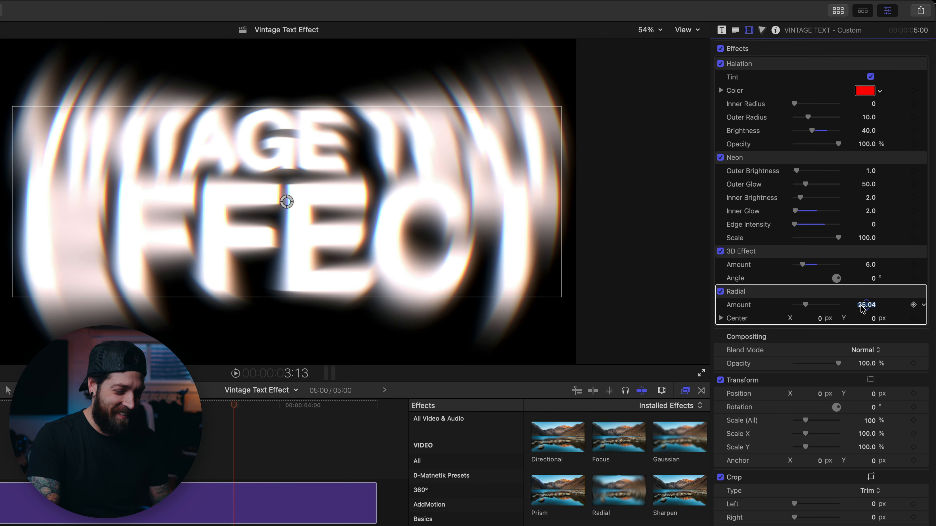
text(6)
key(Return)
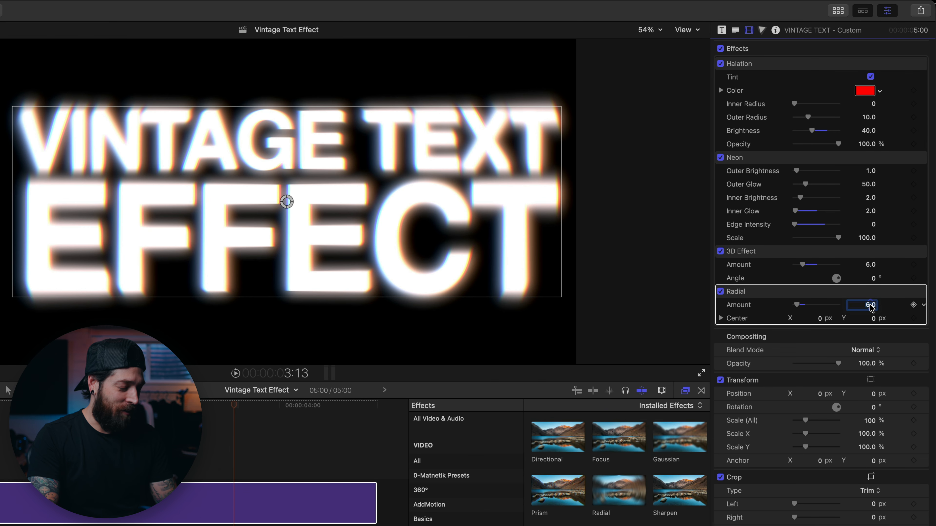
text(2)
key(Return)
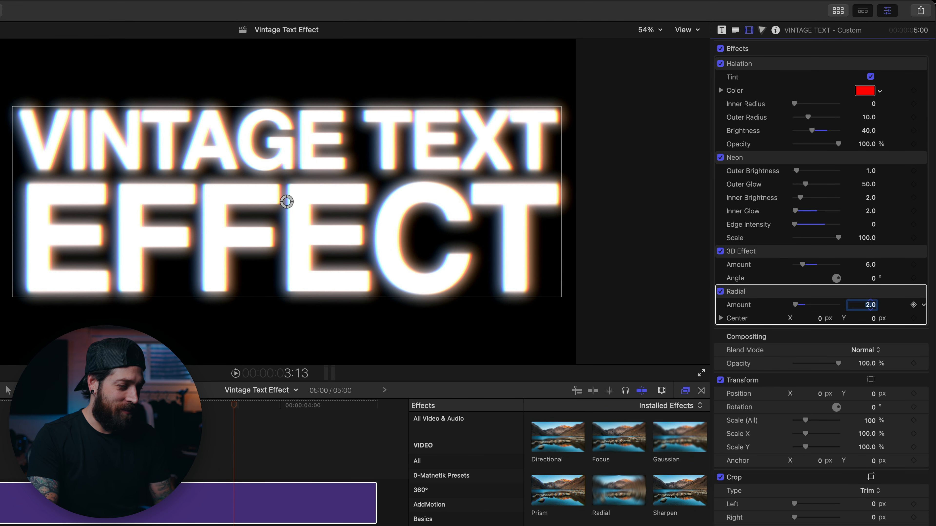
- Compare the title with the Radial blur off and on, and set the blur's amount to 3
click(721, 291)
click(720, 291)
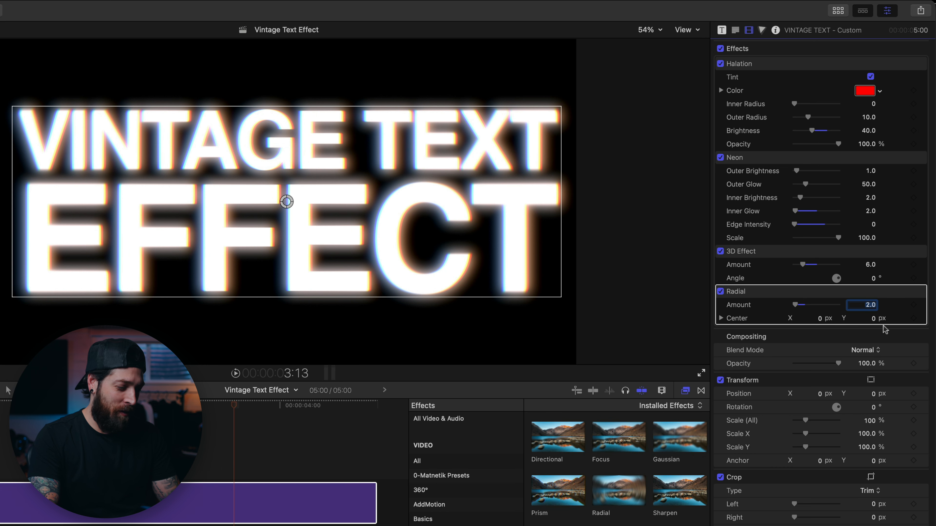
text(3)
key(Return)
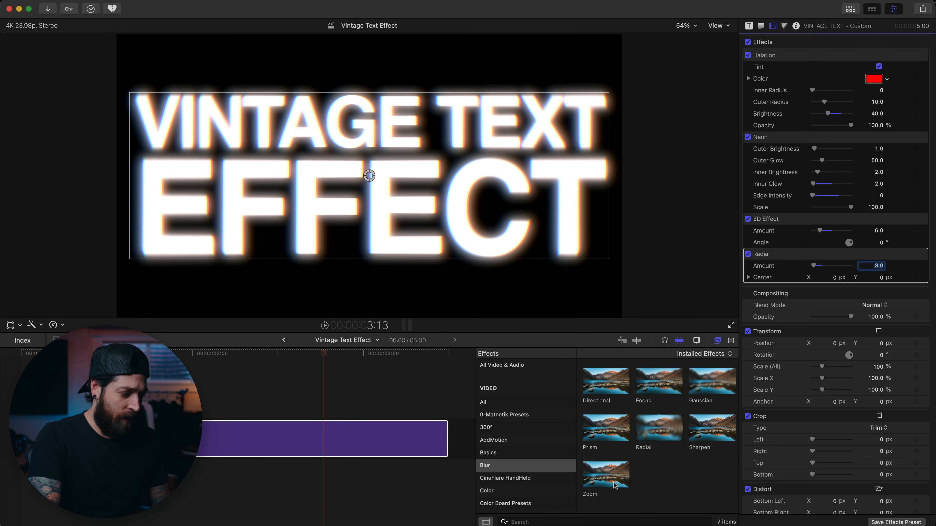
- Apply the Zoom blur effect to the title clip with an amount of 10 and a swirl of 1.0
drag(614, 485, 309, 441)
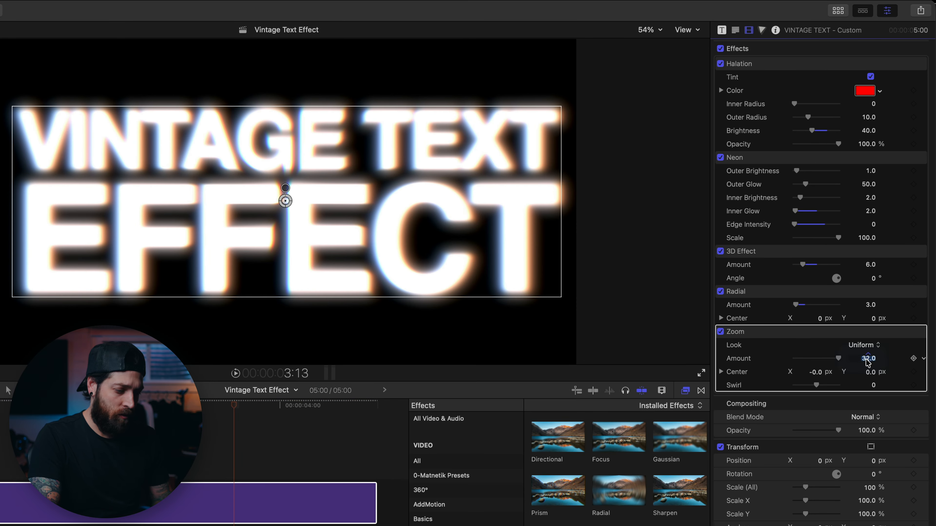
text(10)
key(Return)
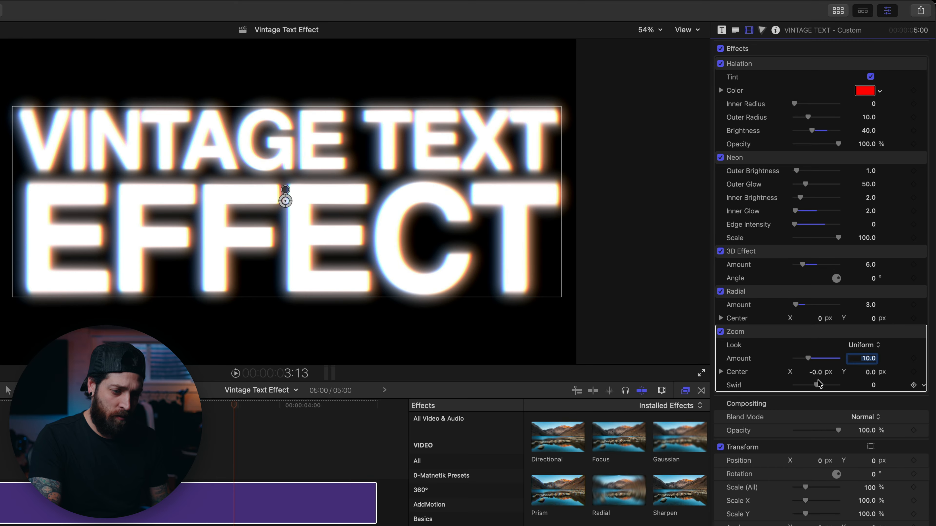
drag(817, 385, 843, 393)
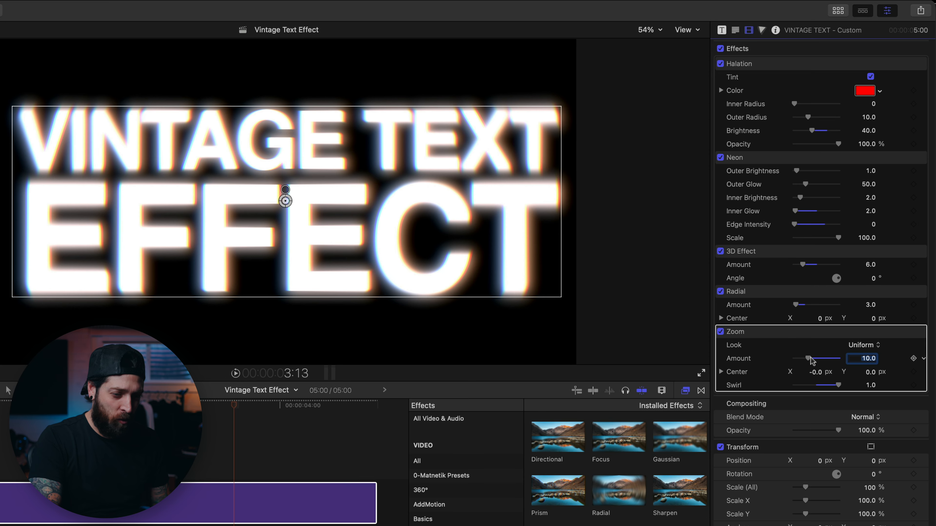
- Preview the Zoom blur at an amount of 32 before restoring 10, and compare the title with all effects off and on
drag(808, 361, 839, 358)
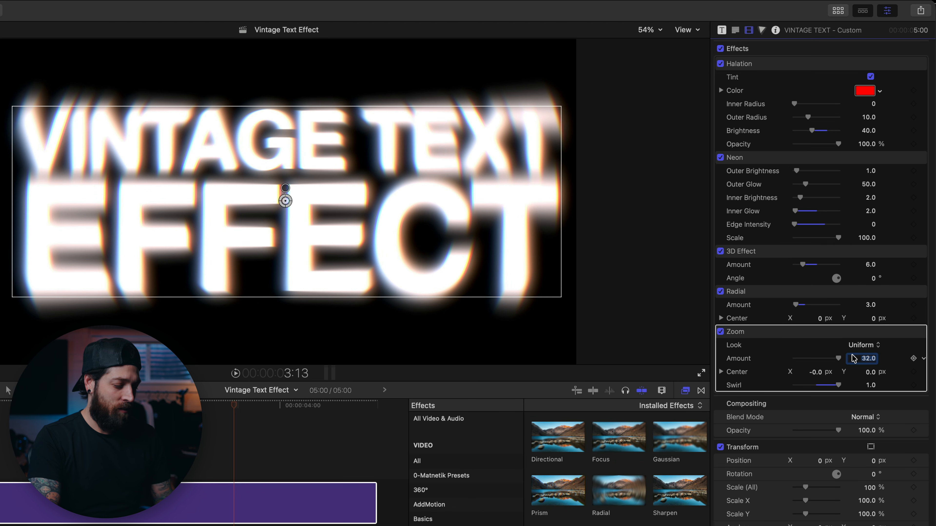
text(10)
key(Return)
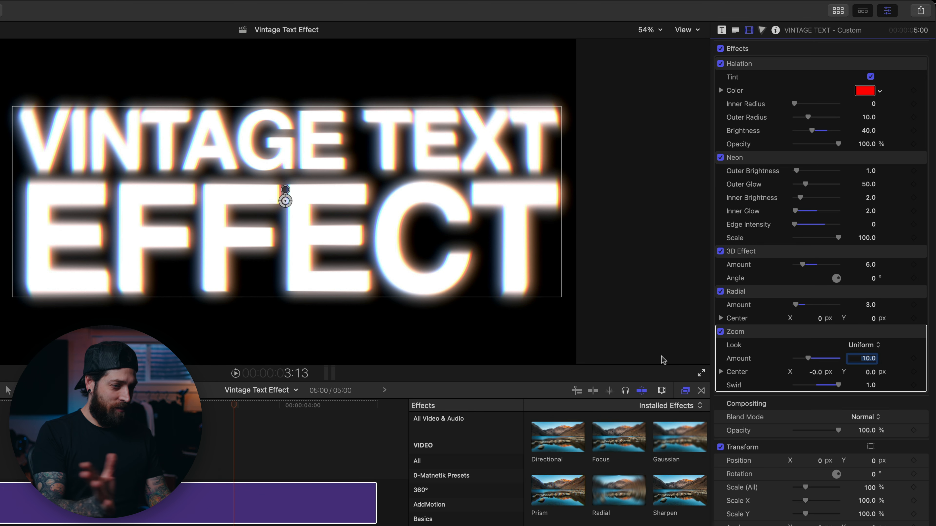
click(719, 49)
click(720, 49)
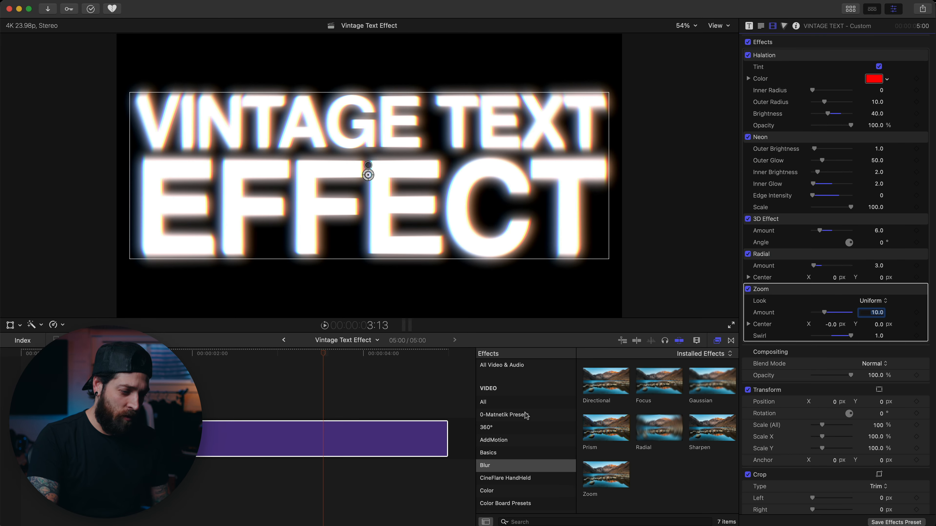
- Search all effects for "noise" and apply the Add Noise effect to the title clip
click(502, 365)
click(553, 522)
text(noise)
drag(656, 397, 335, 444)
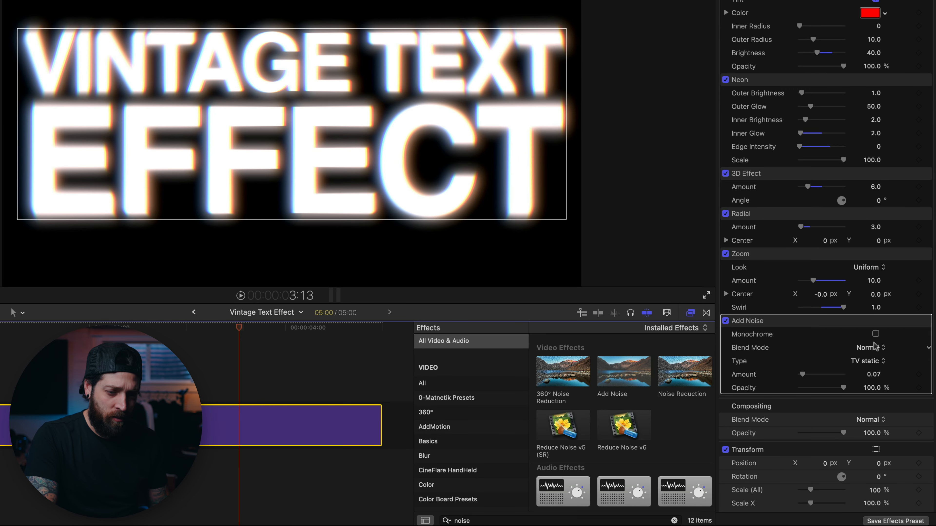
- Set Add Noise to monochrome Gaussian Noise (Film Grain) with Overlay blend mode, amount 0.4 and opacity 75%
click(868, 362)
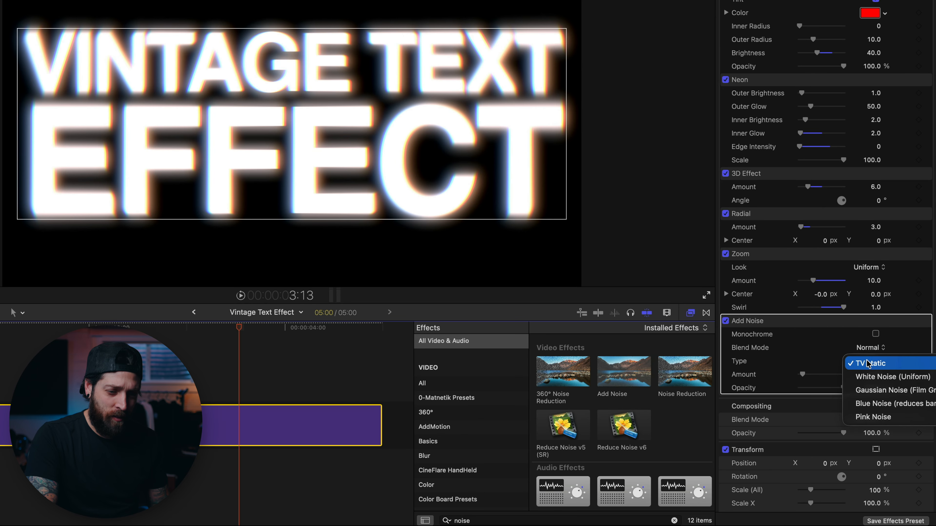
click(869, 392)
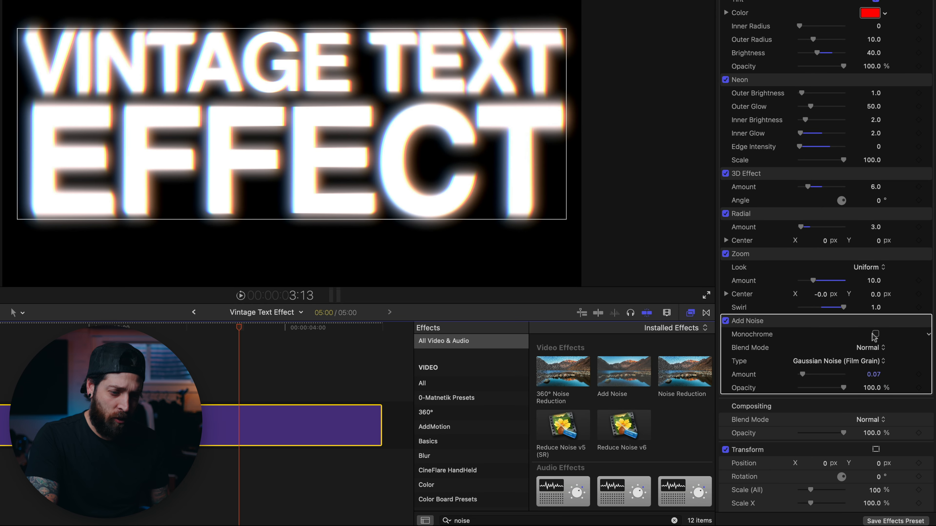
click(869, 348)
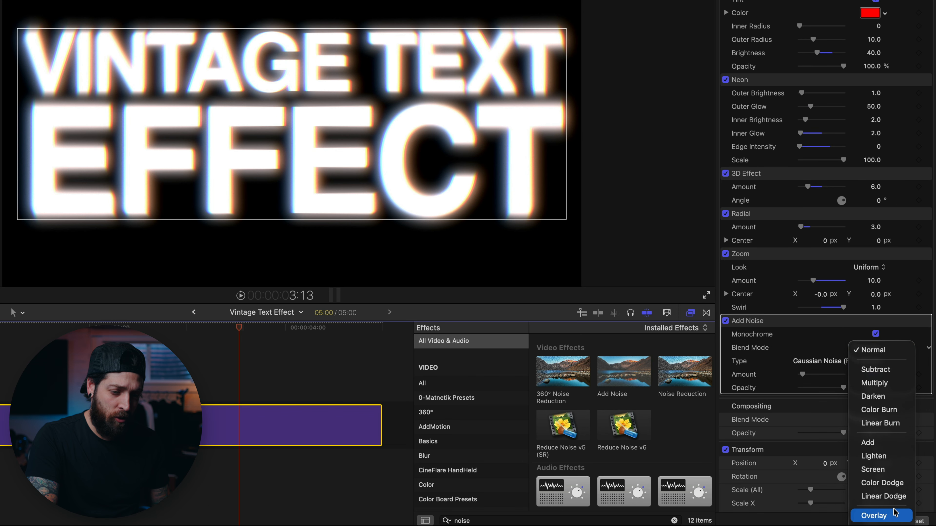
click(885, 516)
click(872, 375)
text(.4)
key(Return)
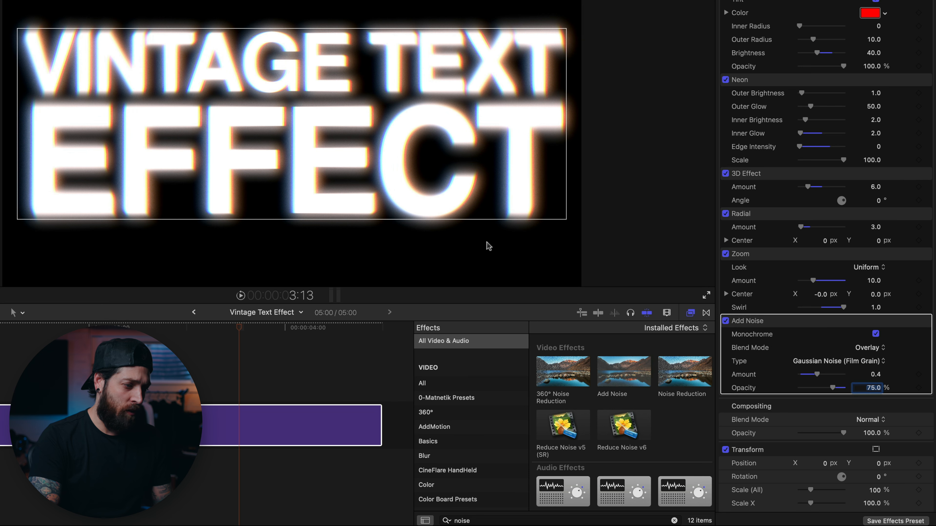
- Inspect the letter edges up close with the Add Noise effect off and on
scroll(299, 88, up, 10)
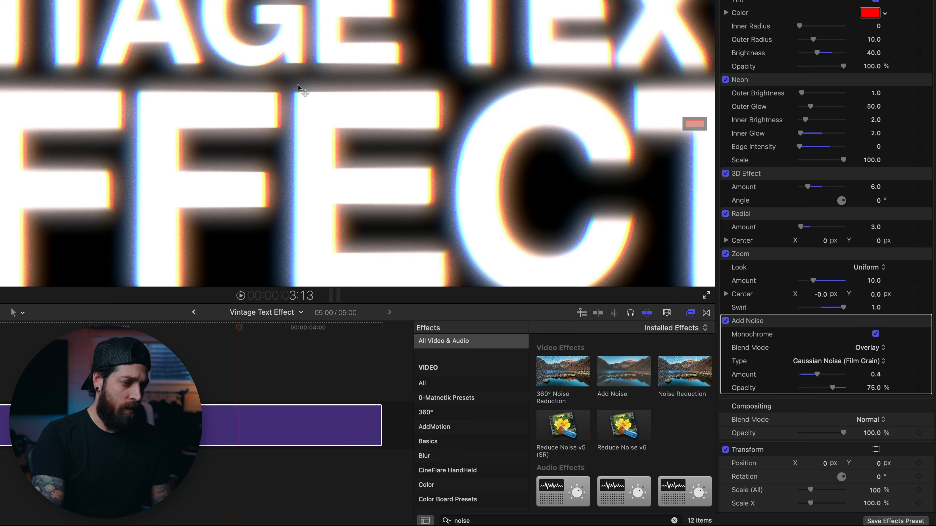
click(725, 321)
click(725, 320)
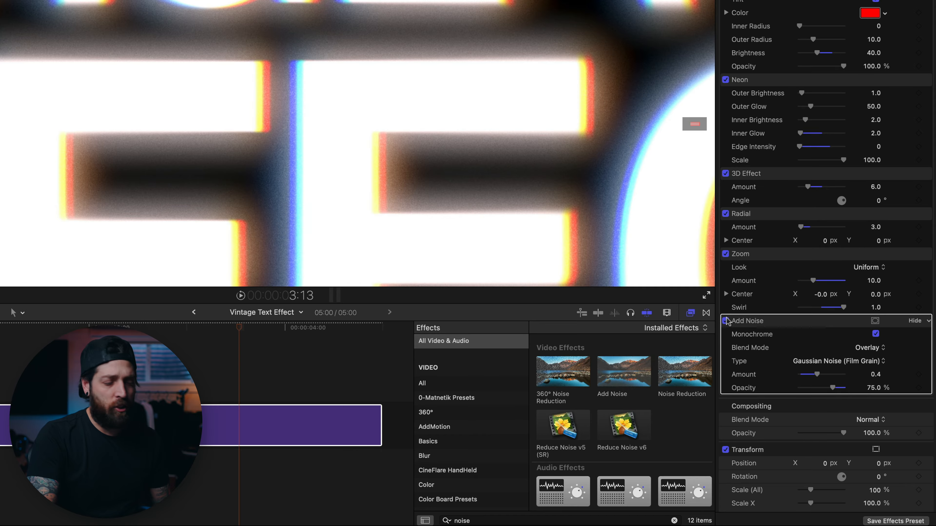
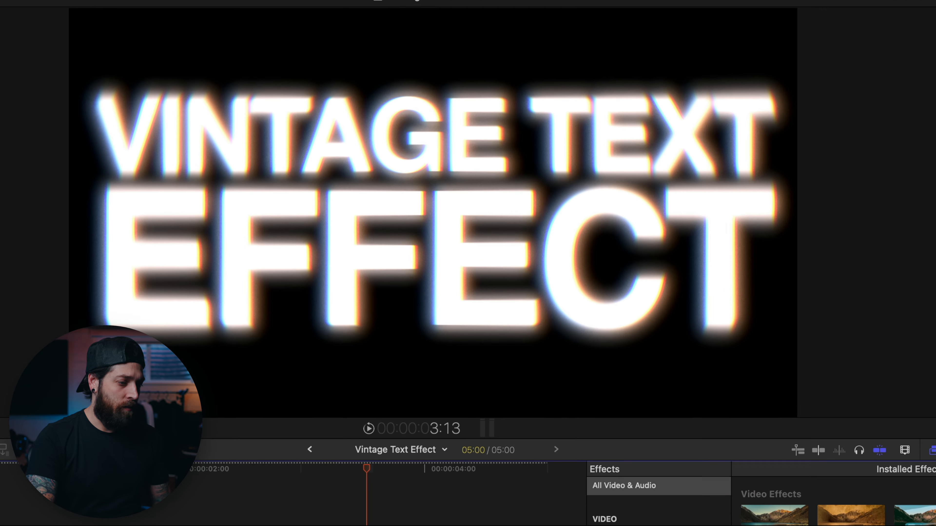
- Play back the title with the Aged Film effect, and compare it with Halation off and on
key(space)
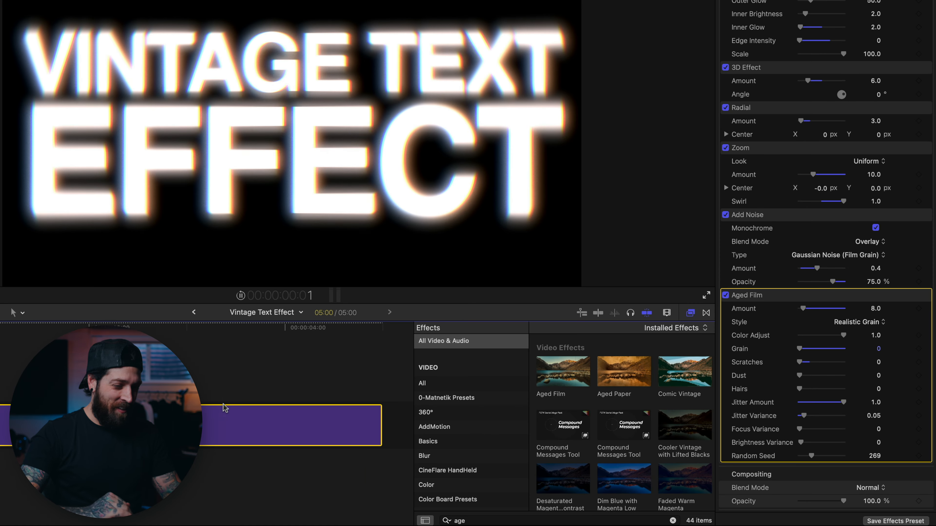
key(space)
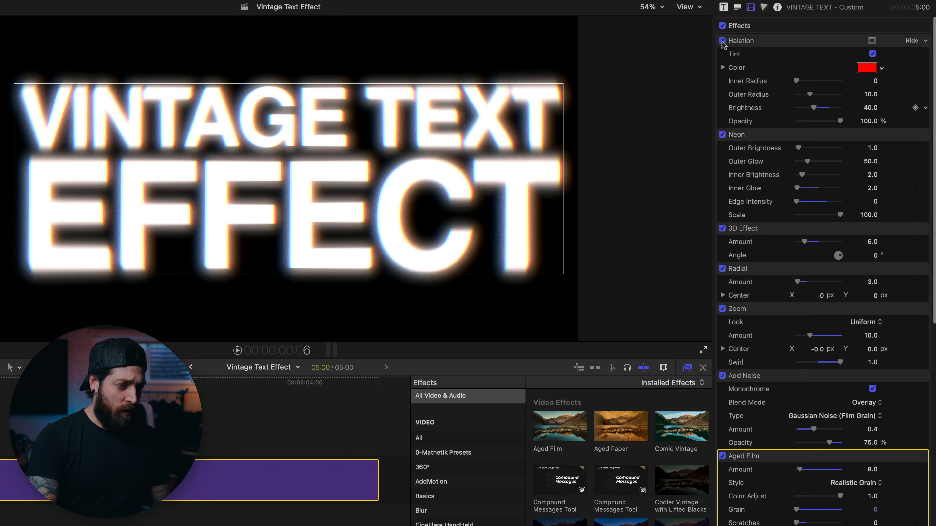
click(722, 41)
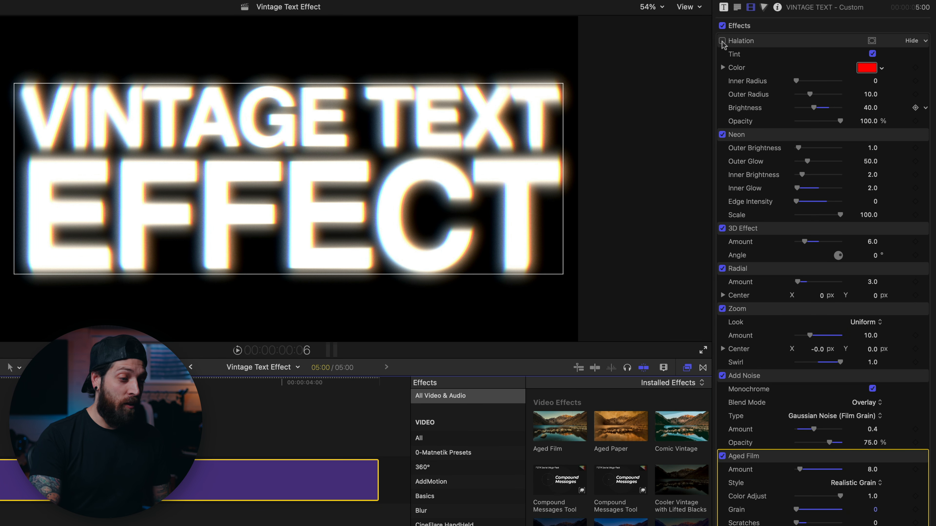
click(722, 41)
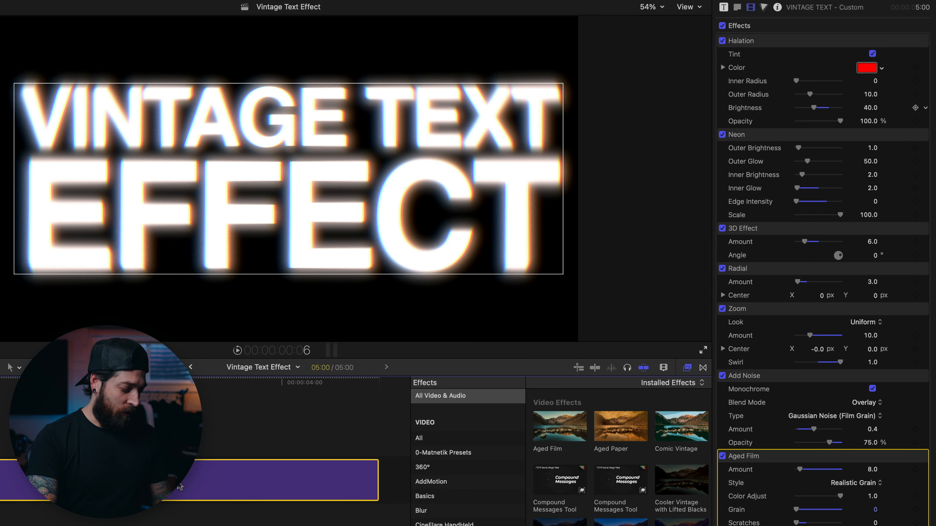
- Duplicate the title clip directly above itself in the timeline and disable the original clip
drag(192, 478, 192, 450)
click(192, 479)
key(v)
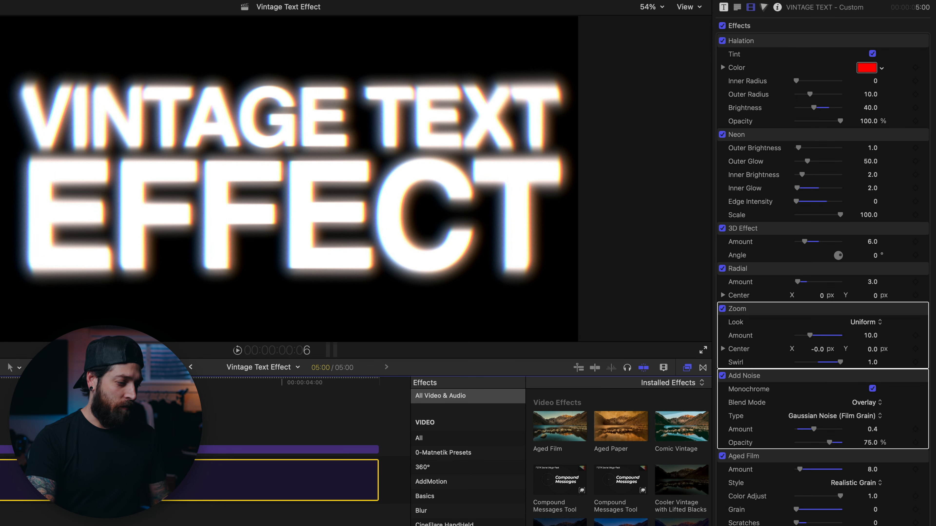
- Turn off the Halation and 3D Effect effects on the duplicated title clip
click(134, 450)
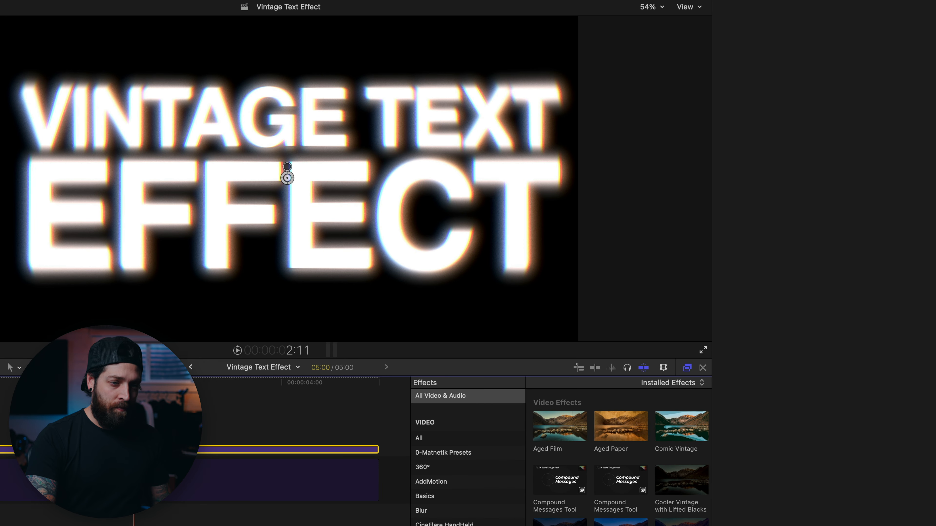
click(722, 41)
click(722, 228)
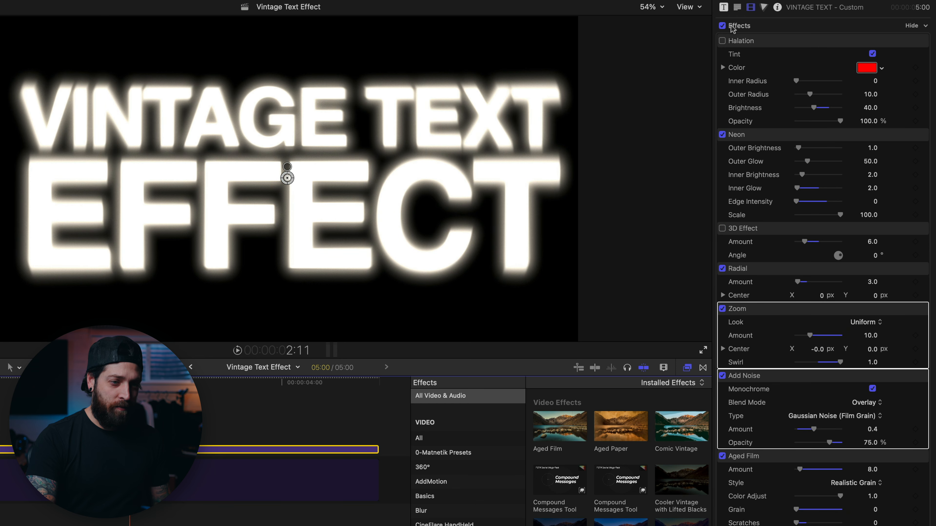
- Change the duplicated title's text face color to a slightly darkened red
click(723, 7)
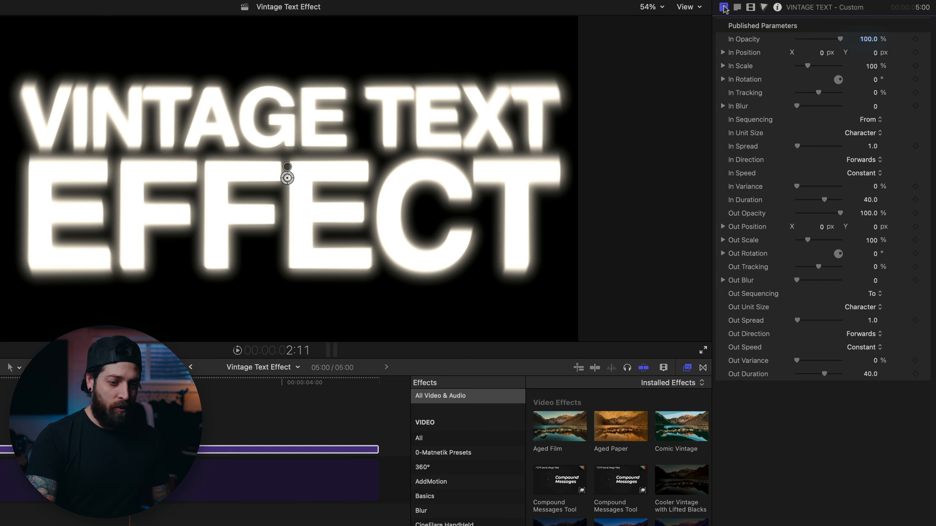
click(736, 11)
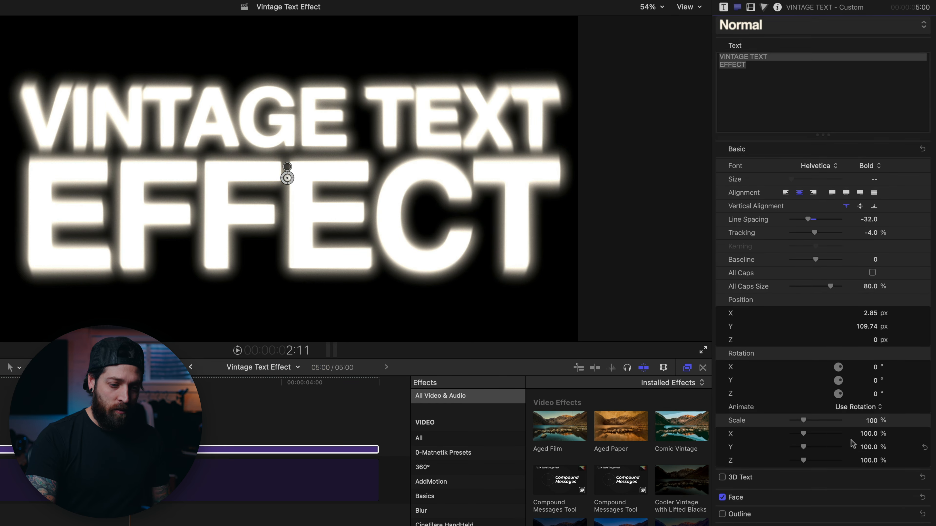
click(911, 501)
scroll(911, 501, down, 2)
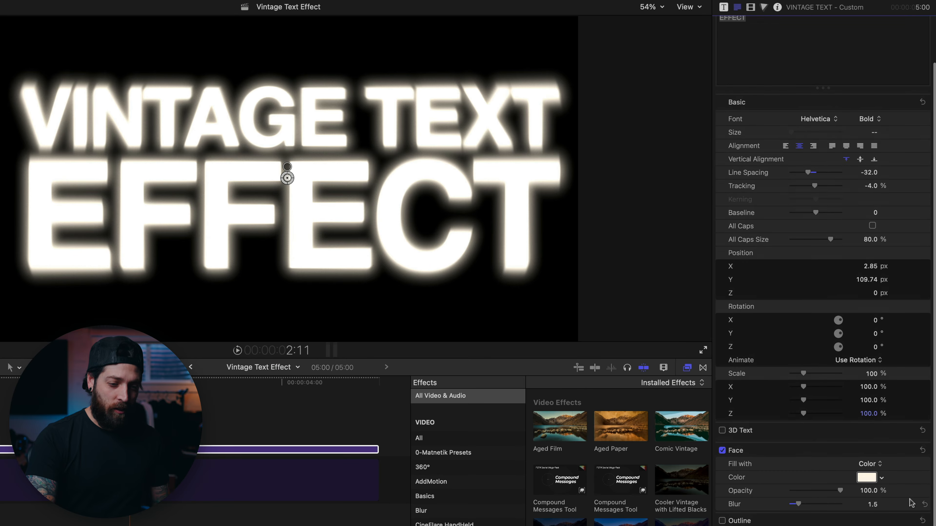
click(867, 484)
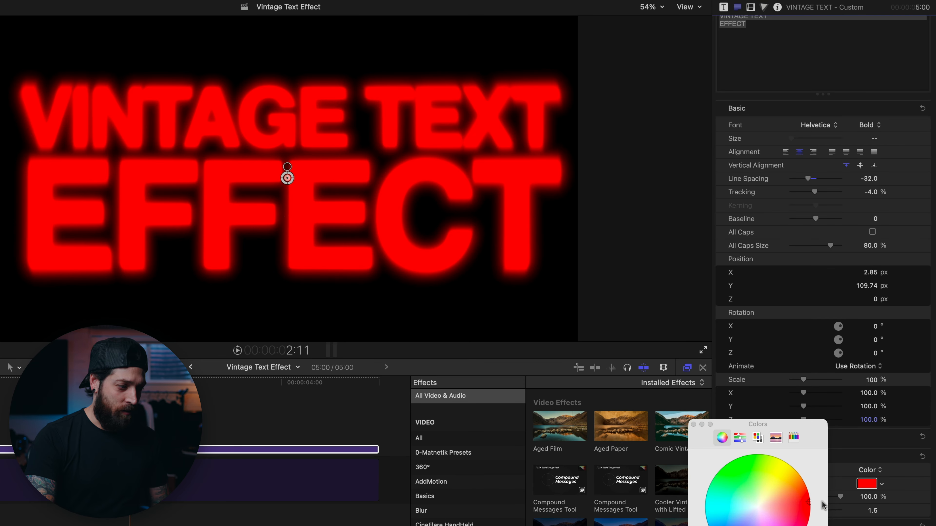
drag(811, 525, 791, 525)
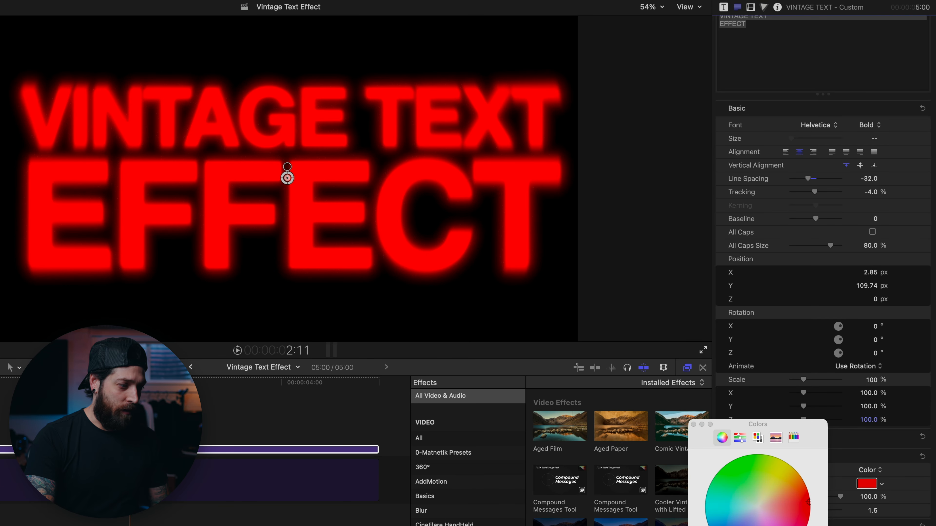
click(693, 425)
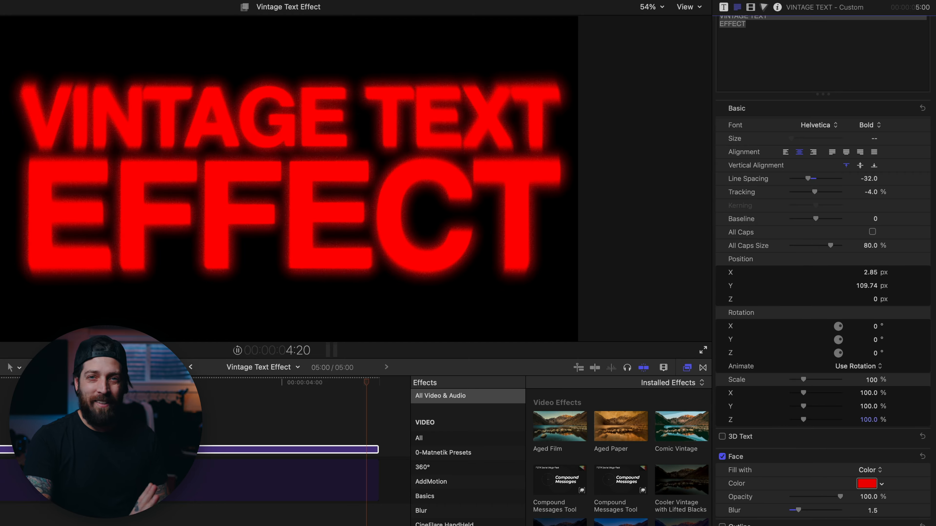
- Set the red title's face blur to 0.5, check it in playback, and bring up the clip's effect settings
click(873, 510)
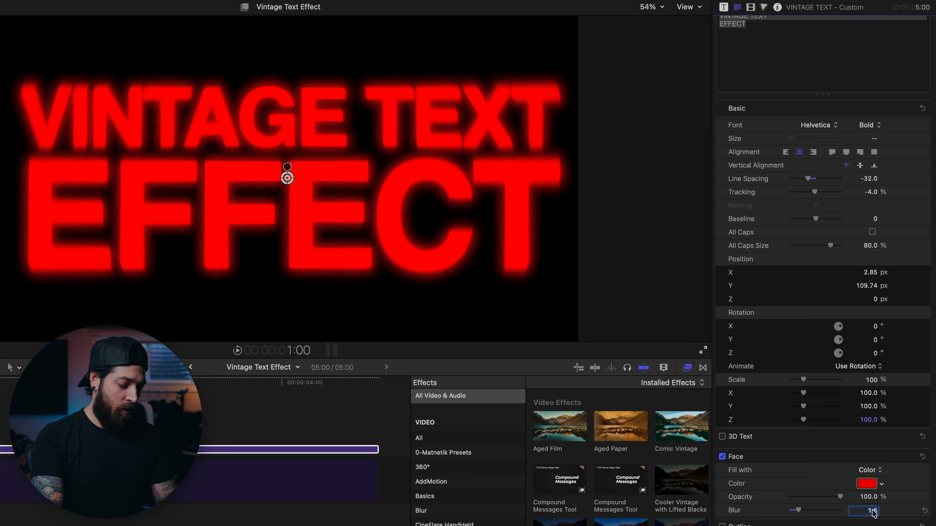
text(0.5)
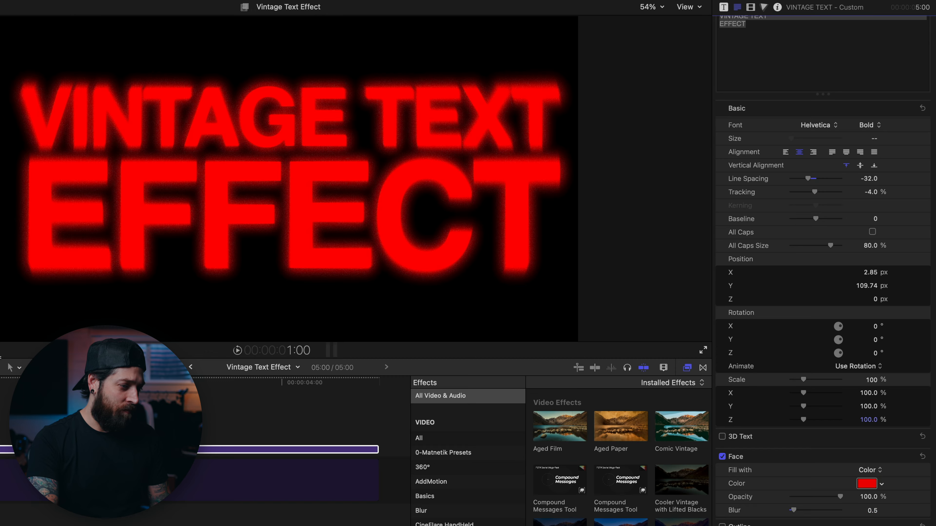
key(space)
click(754, 6)
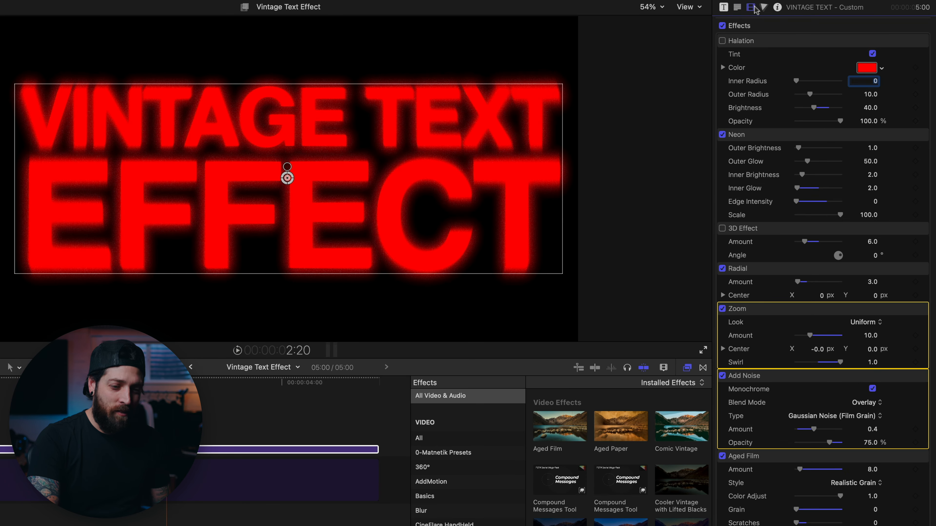
- Raise the red title's Add Noise amount to 0.73 and opacity to 99.61%, and check the grain in playback
click(811, 379)
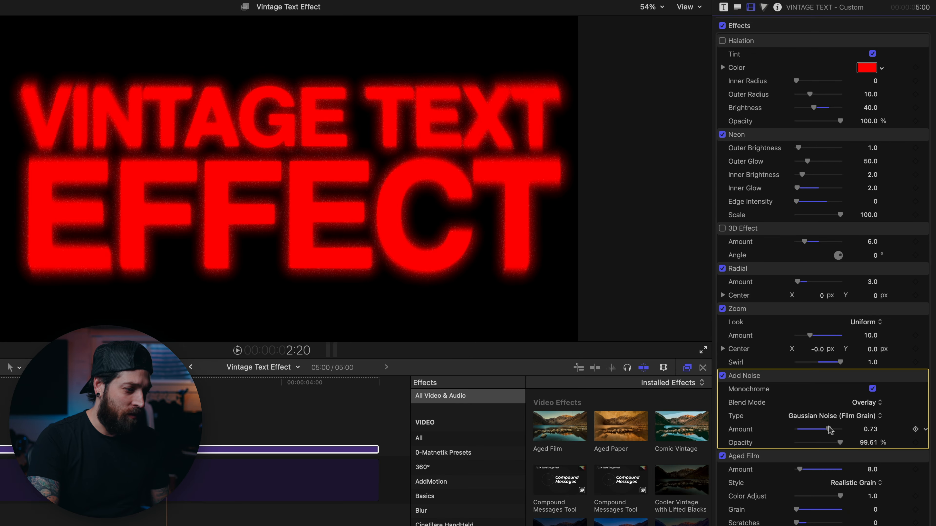
key(space)
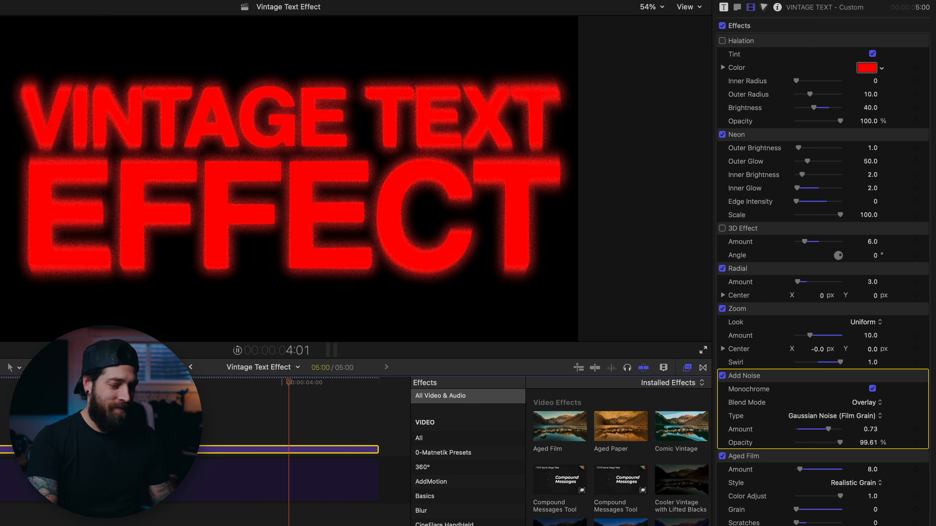
key(space)
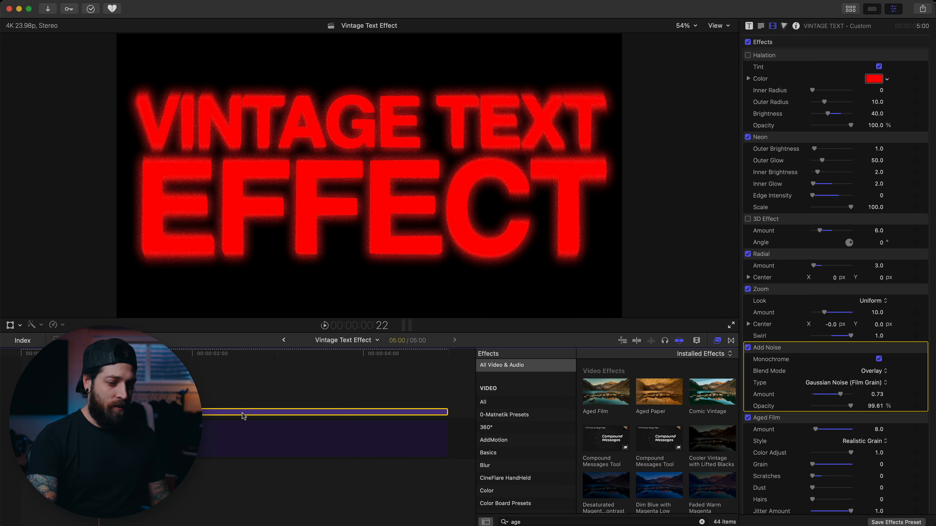
- Review the options for saving an effects preset without saving, and browse the full 0-Matnetik Presets category for the Vintage Text Effect presets
click(899, 522)
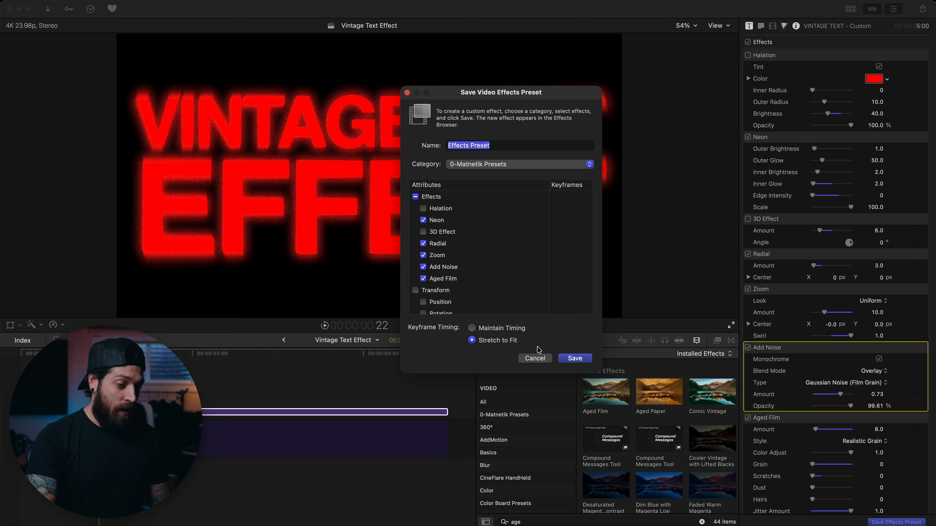
click(532, 360)
click(517, 417)
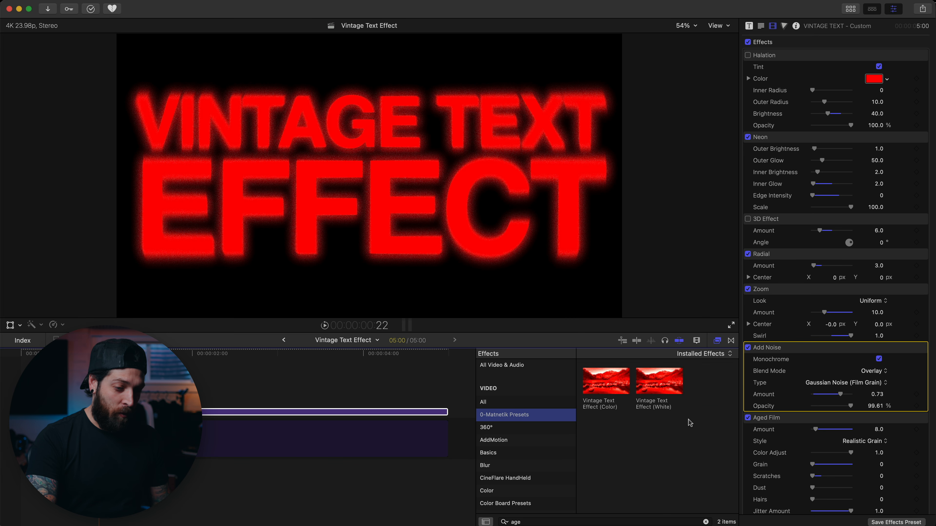
click(707, 522)
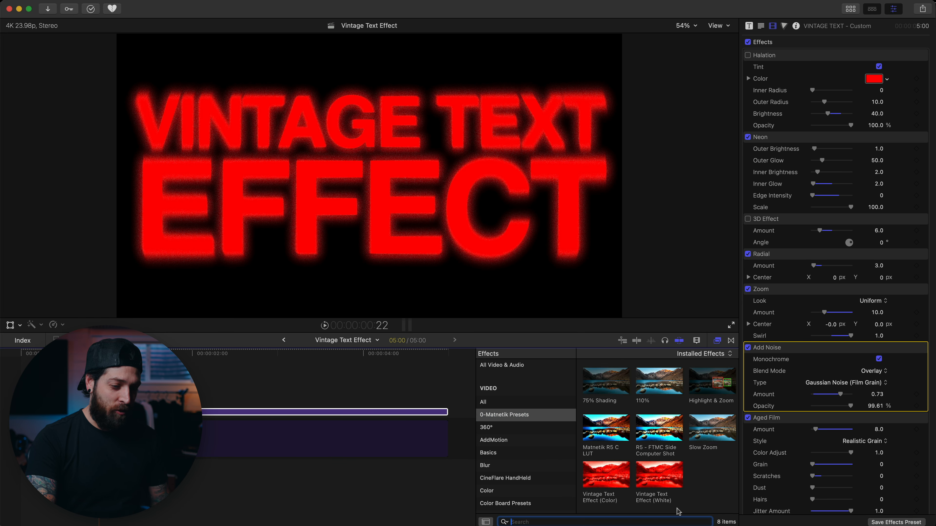
click(601, 472)
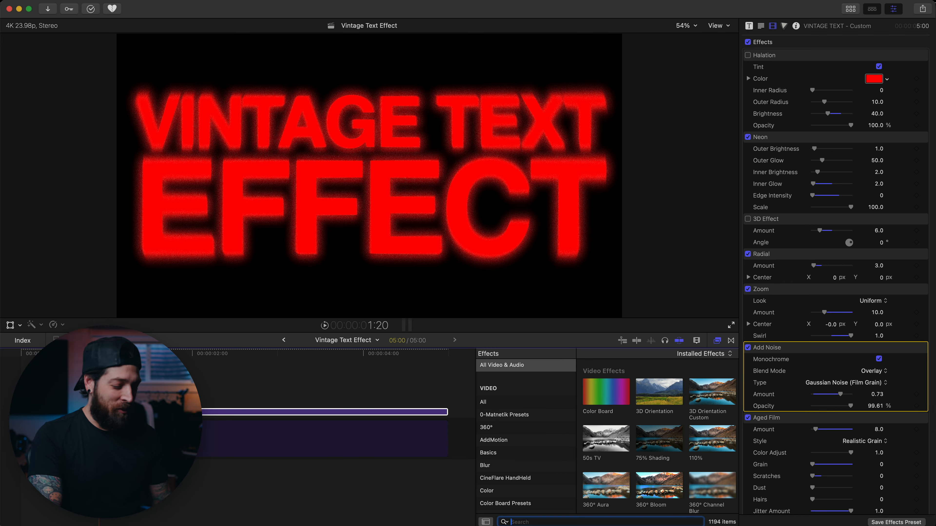
- Split a short segment out of the red title clip, find effects matching "negat", and apply Negative to that segment
text(negat)
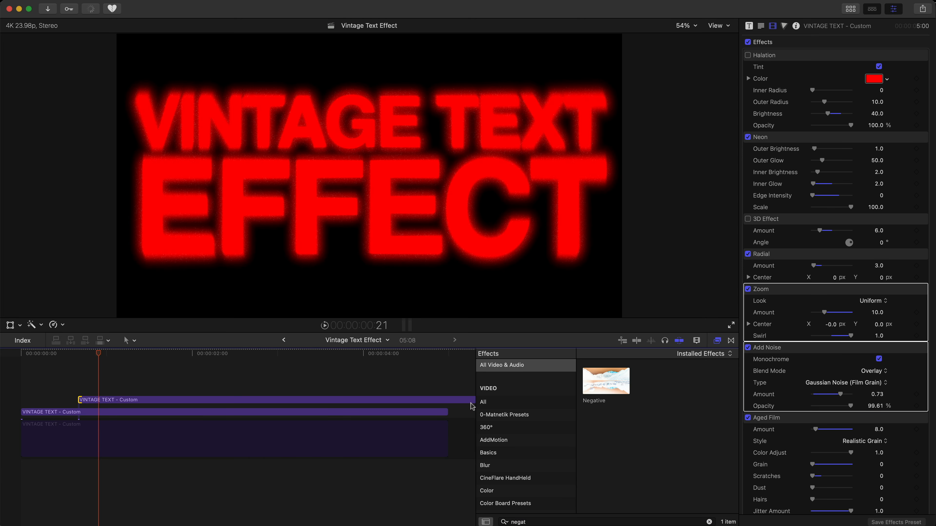
click(401, 436)
key(super+minus)
drag(263, 400, 49, 412)
click(70, 412)
key(super+b)
drag(611, 373, 53, 414)
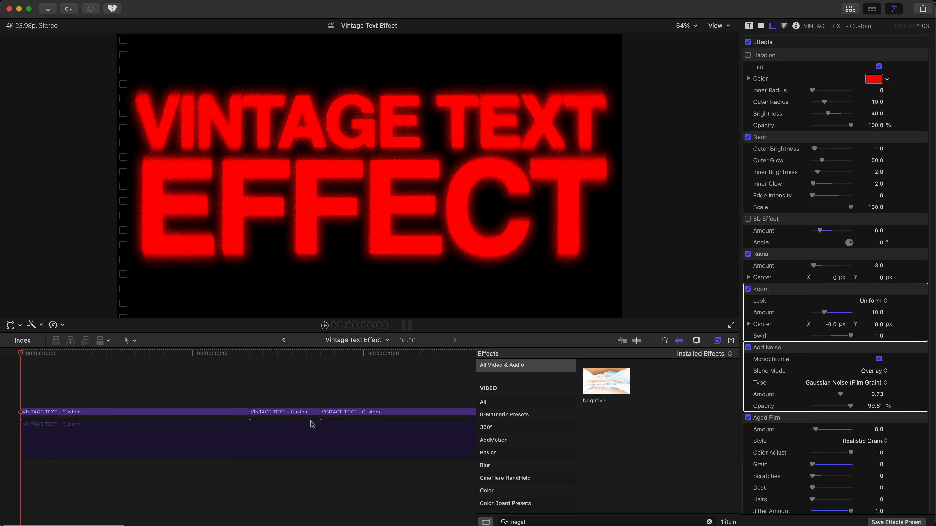
- Trim the short Negative segment to one frame, extend the following title segment back to close the gap, and play the result
drag(318, 412, 261, 413)
click(323, 413)
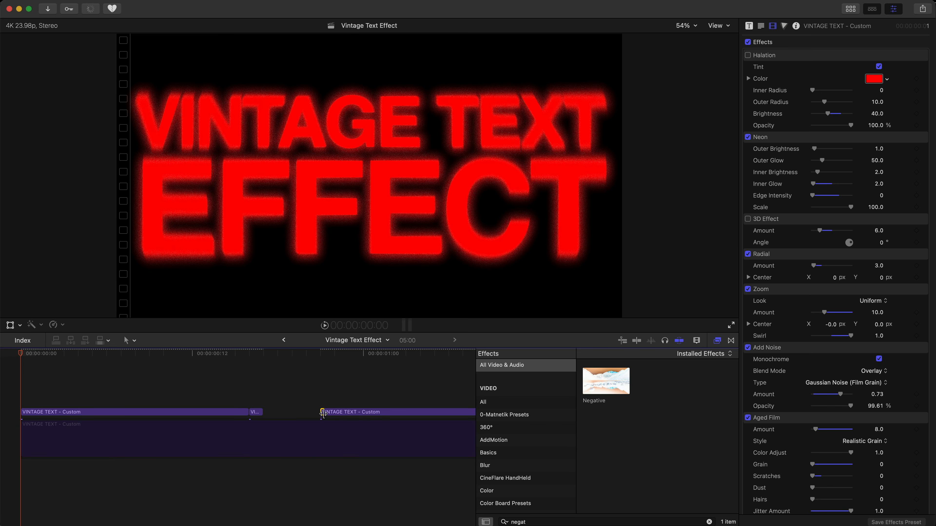
drag(322, 412, 266, 413)
key(space)
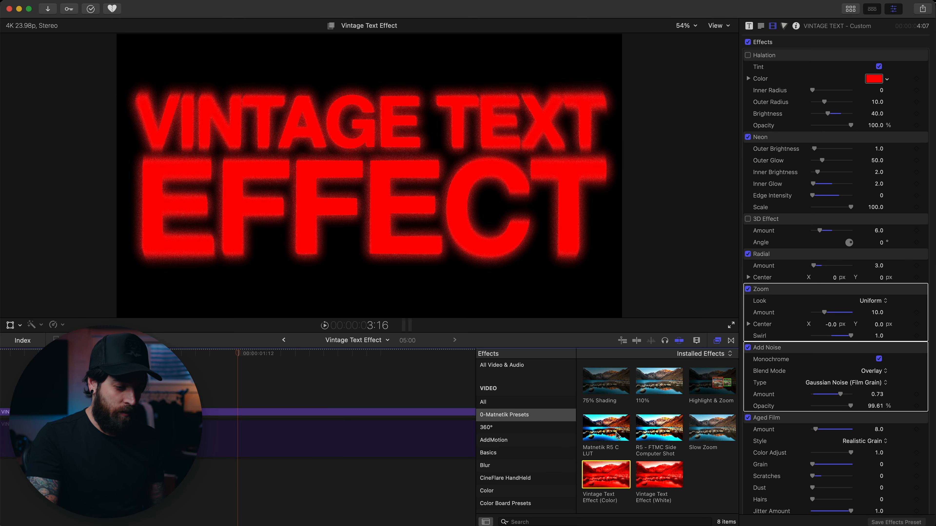
- Reveal the Vintage Text Effect (Color) preset in Finder, copy both downloaded preset files into the Effects Presets folder, and return to Final Cut Pro
right_click(608, 474)
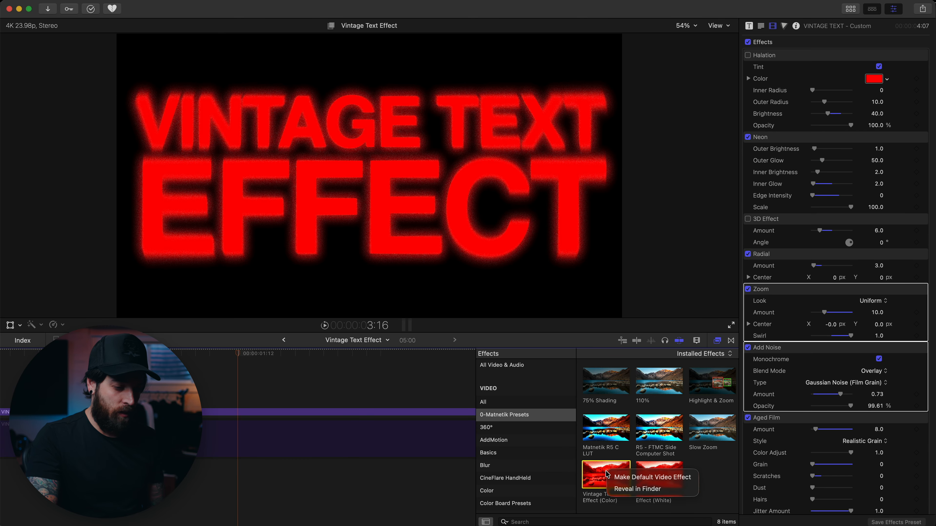
click(625, 489)
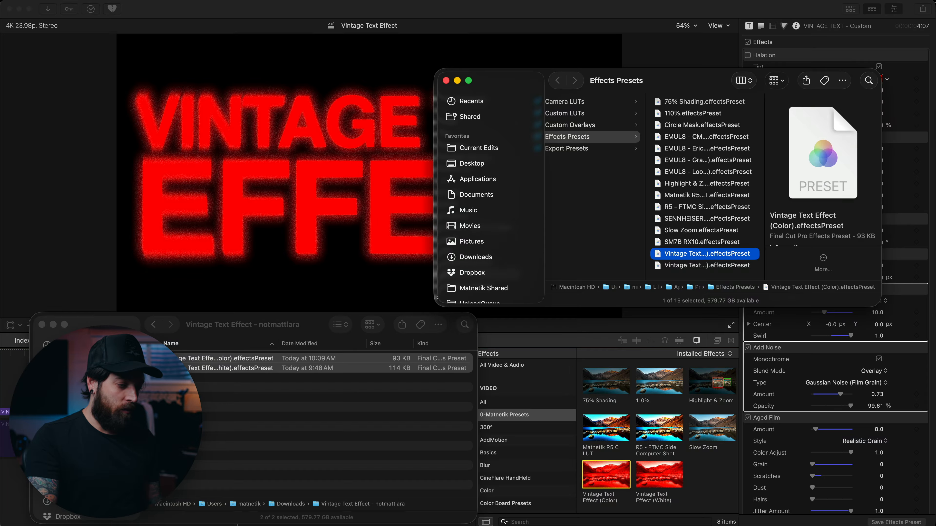
drag(218, 360, 713, 271)
click(701, 495)
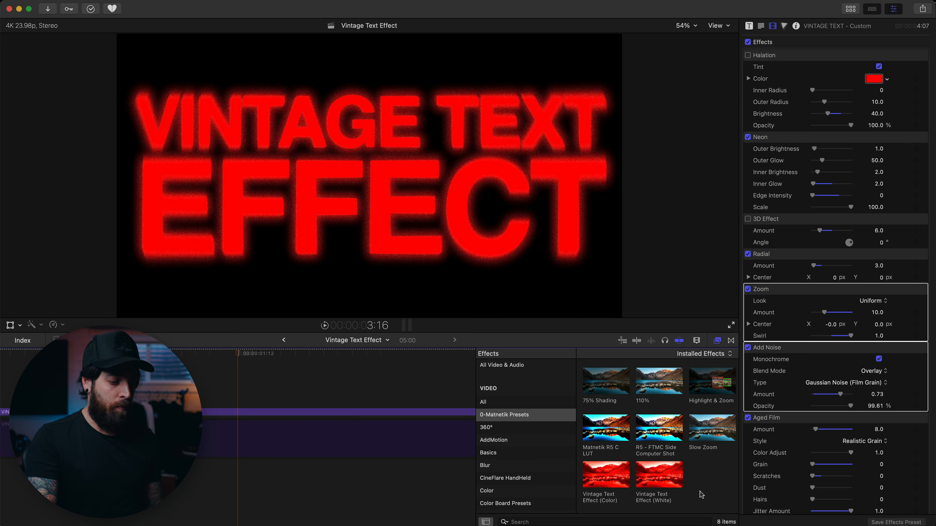